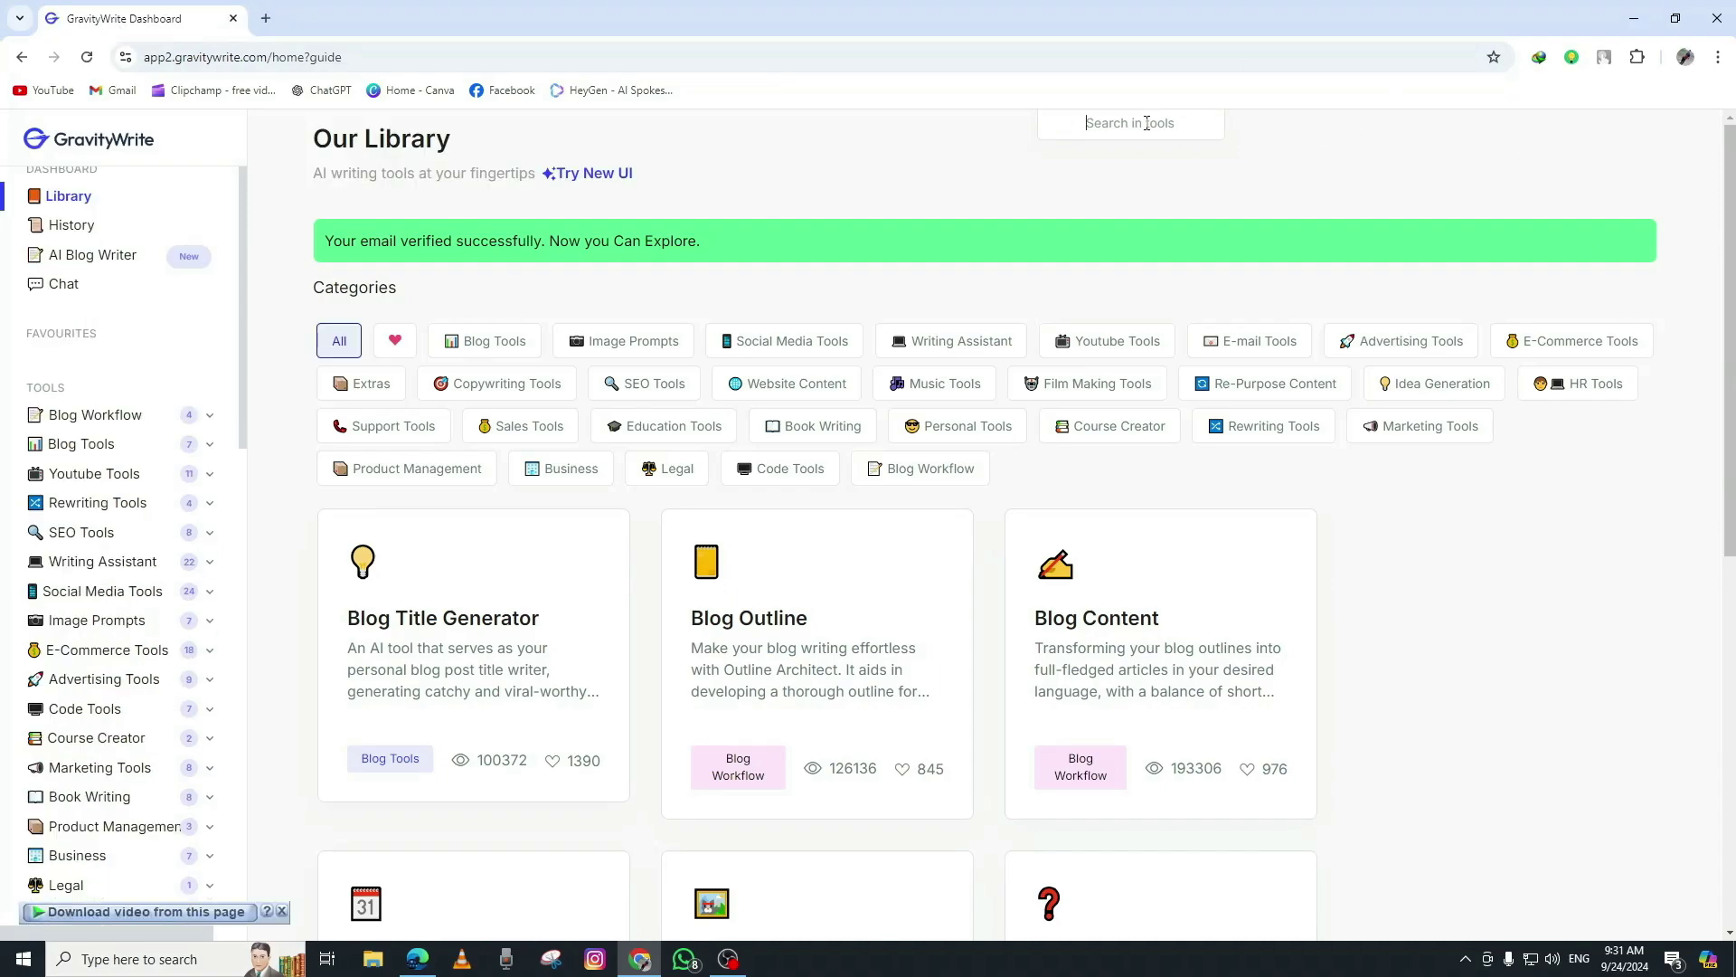
pyautogui.write('script')
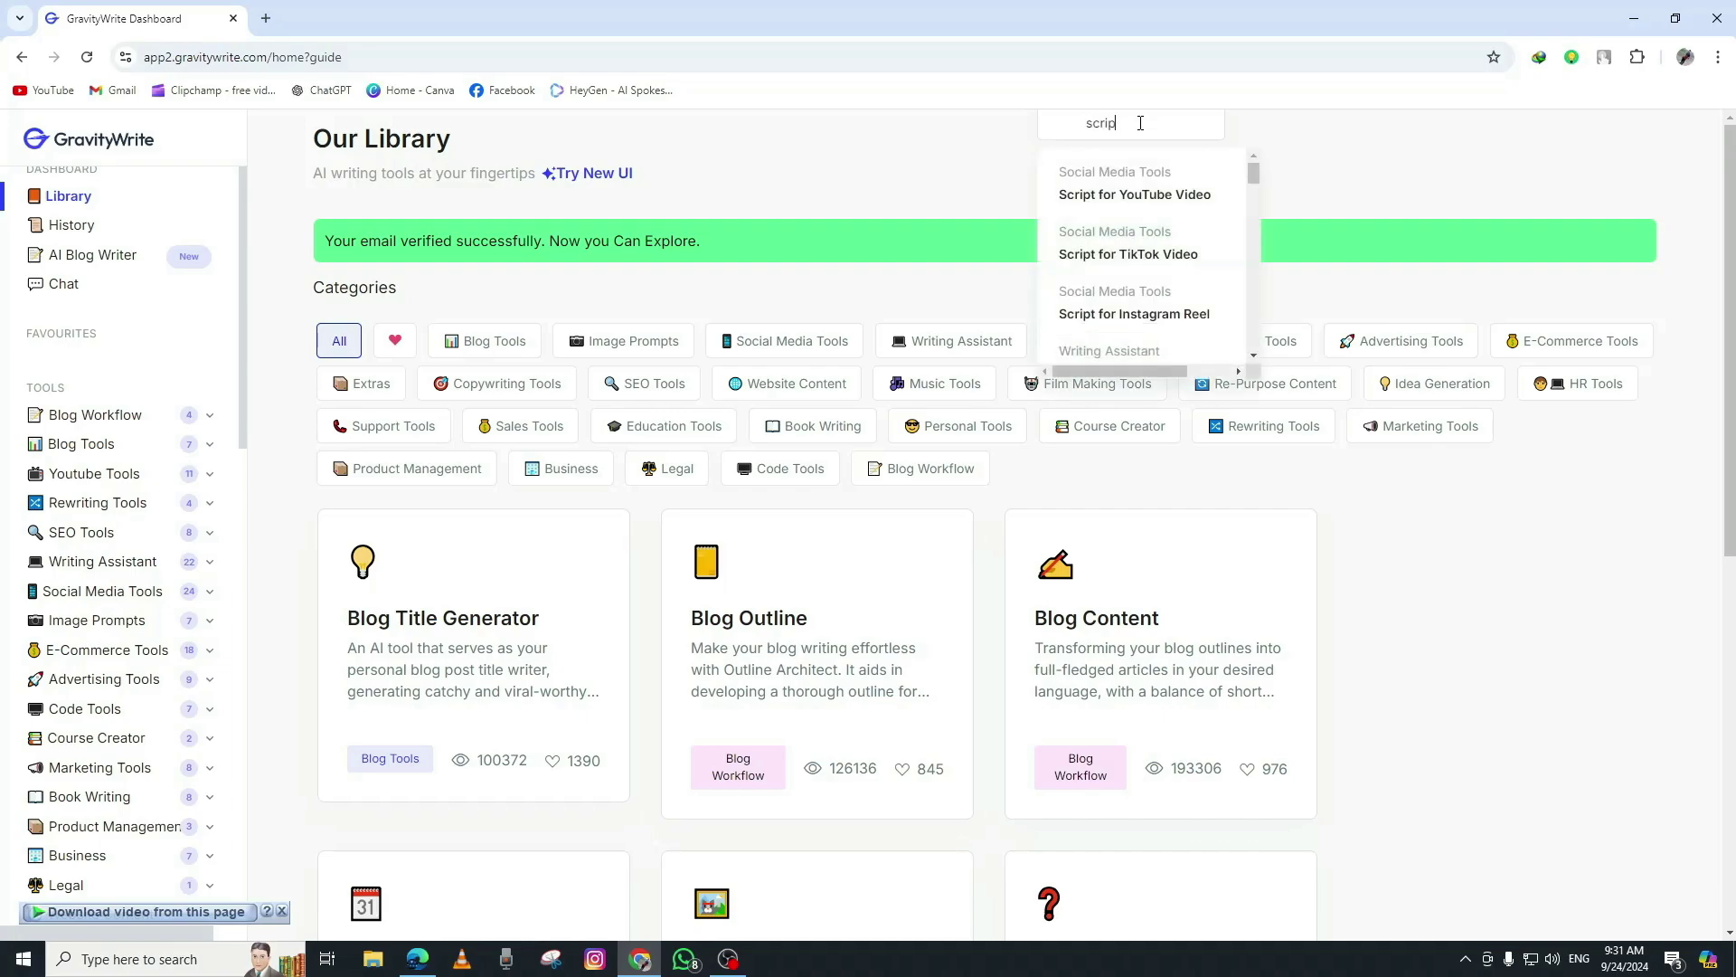
# - Fill the YouTube script tool with the ecommerce platforms title, key points and target audience
pyautogui.click(1140, 177)
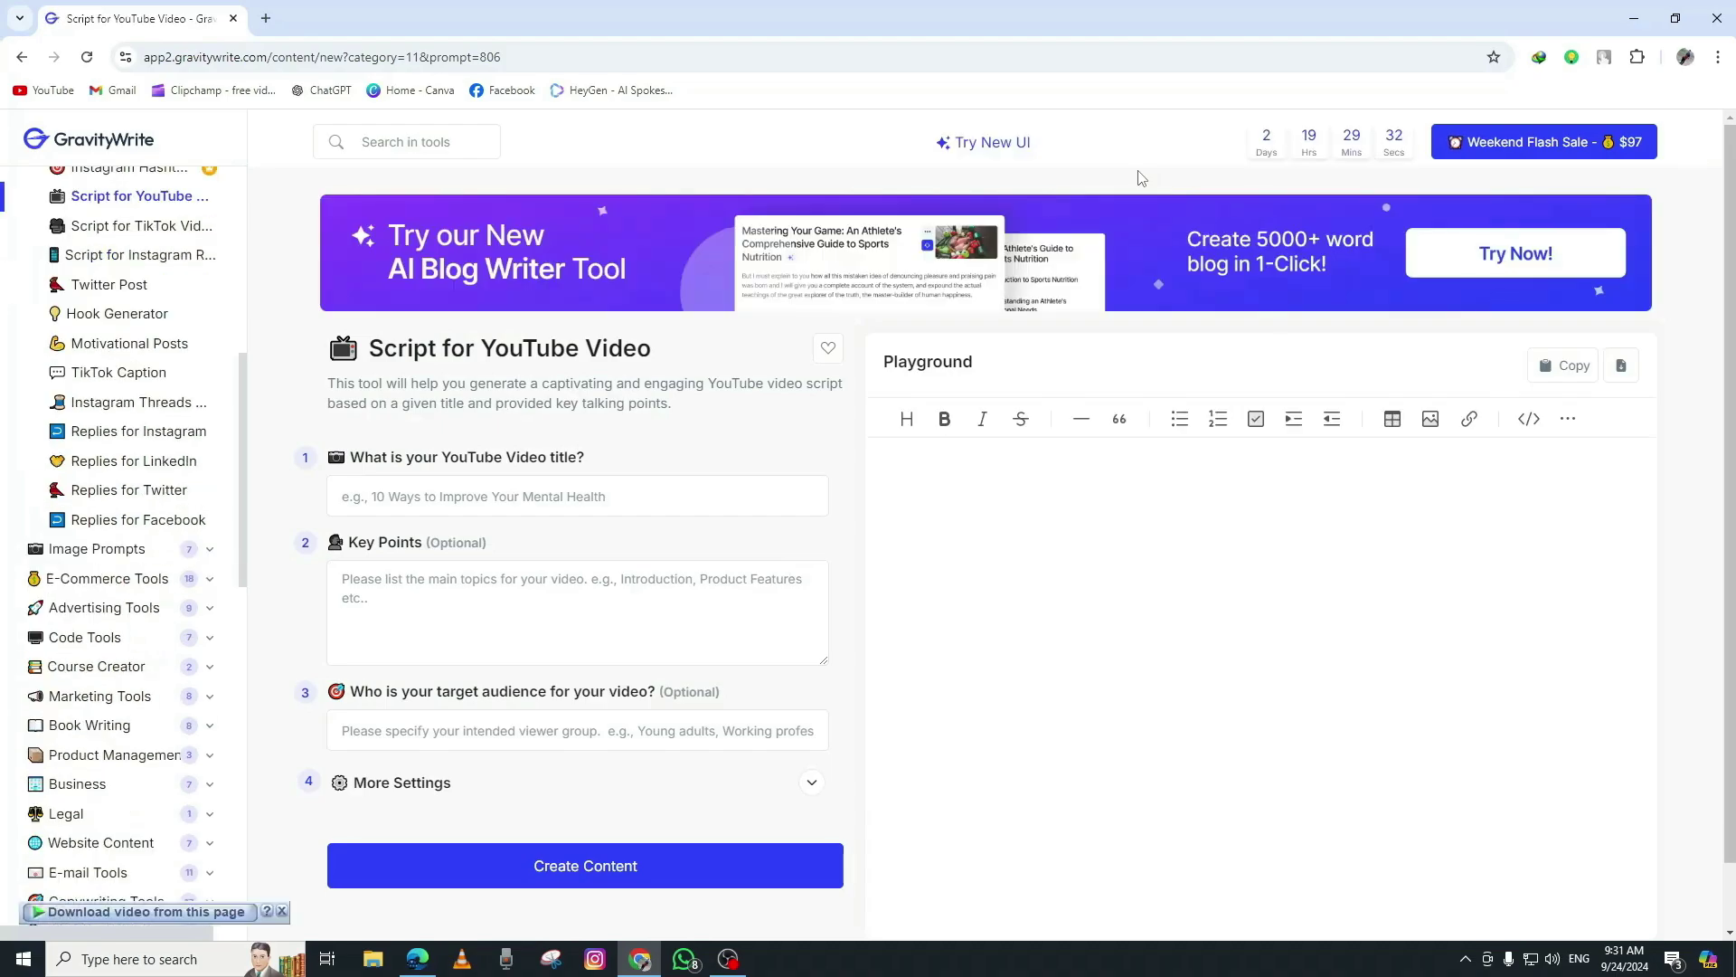
pyautogui.click(745, 482)
pyautogui.write('Top')
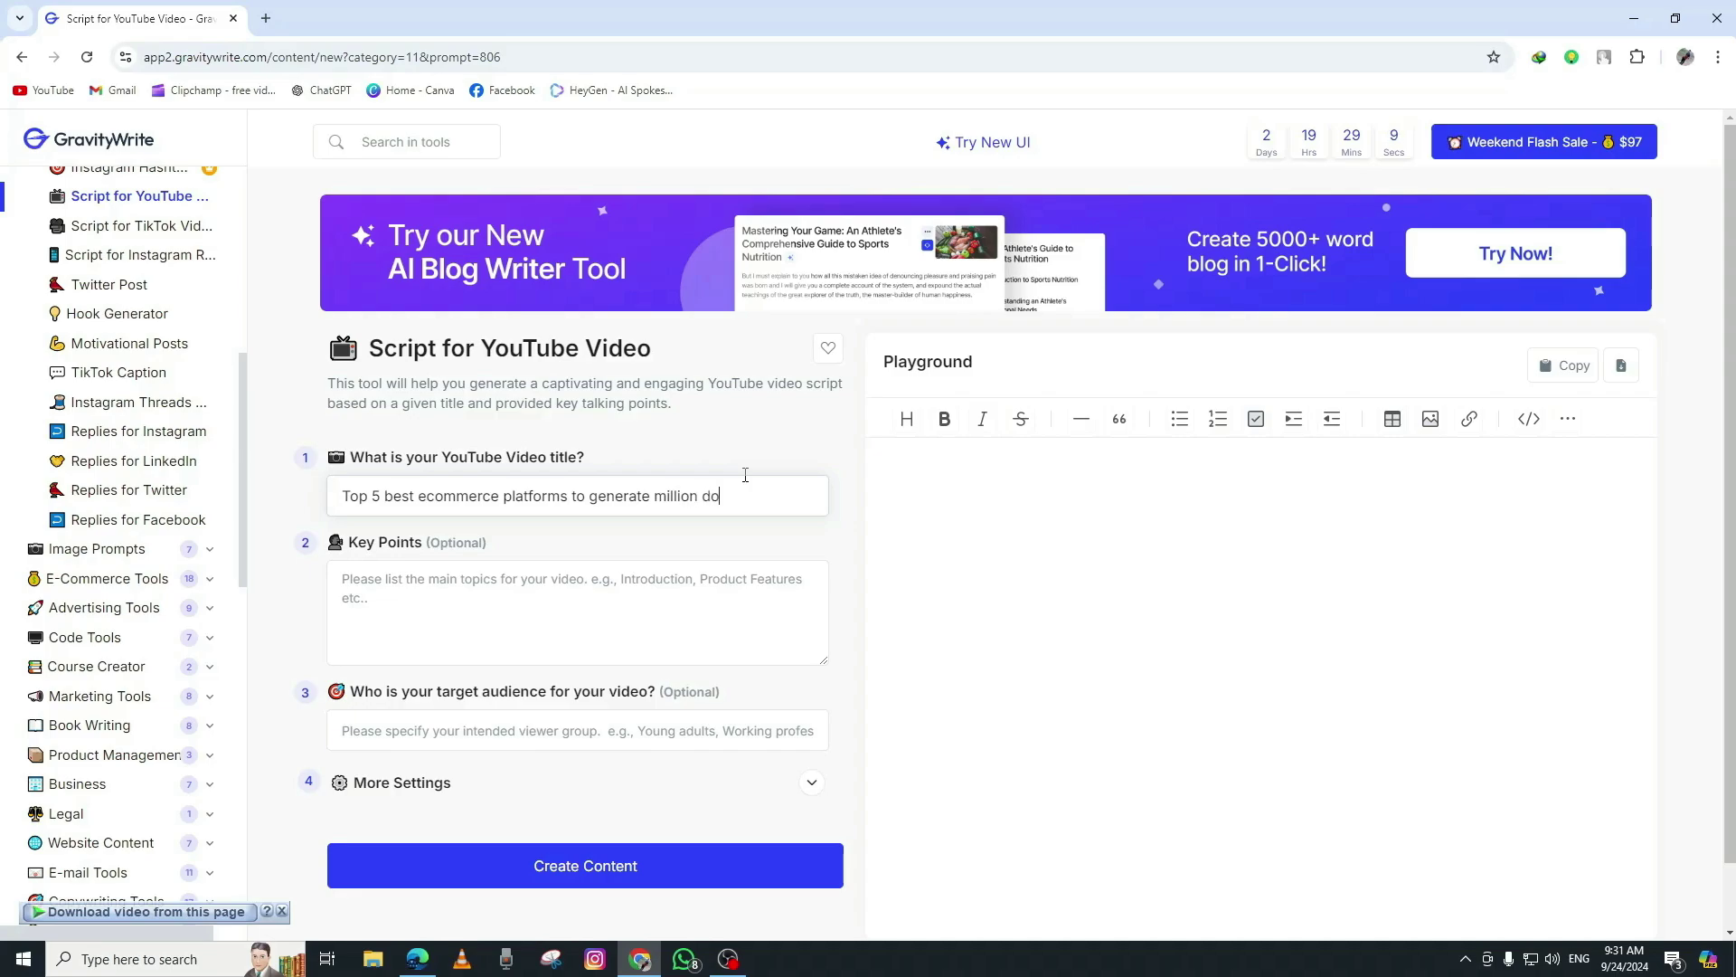
pyautogui.click(581, 590)
pyautogui.write('Introduction to 5 ecommerce platforms, their business models and how they work')
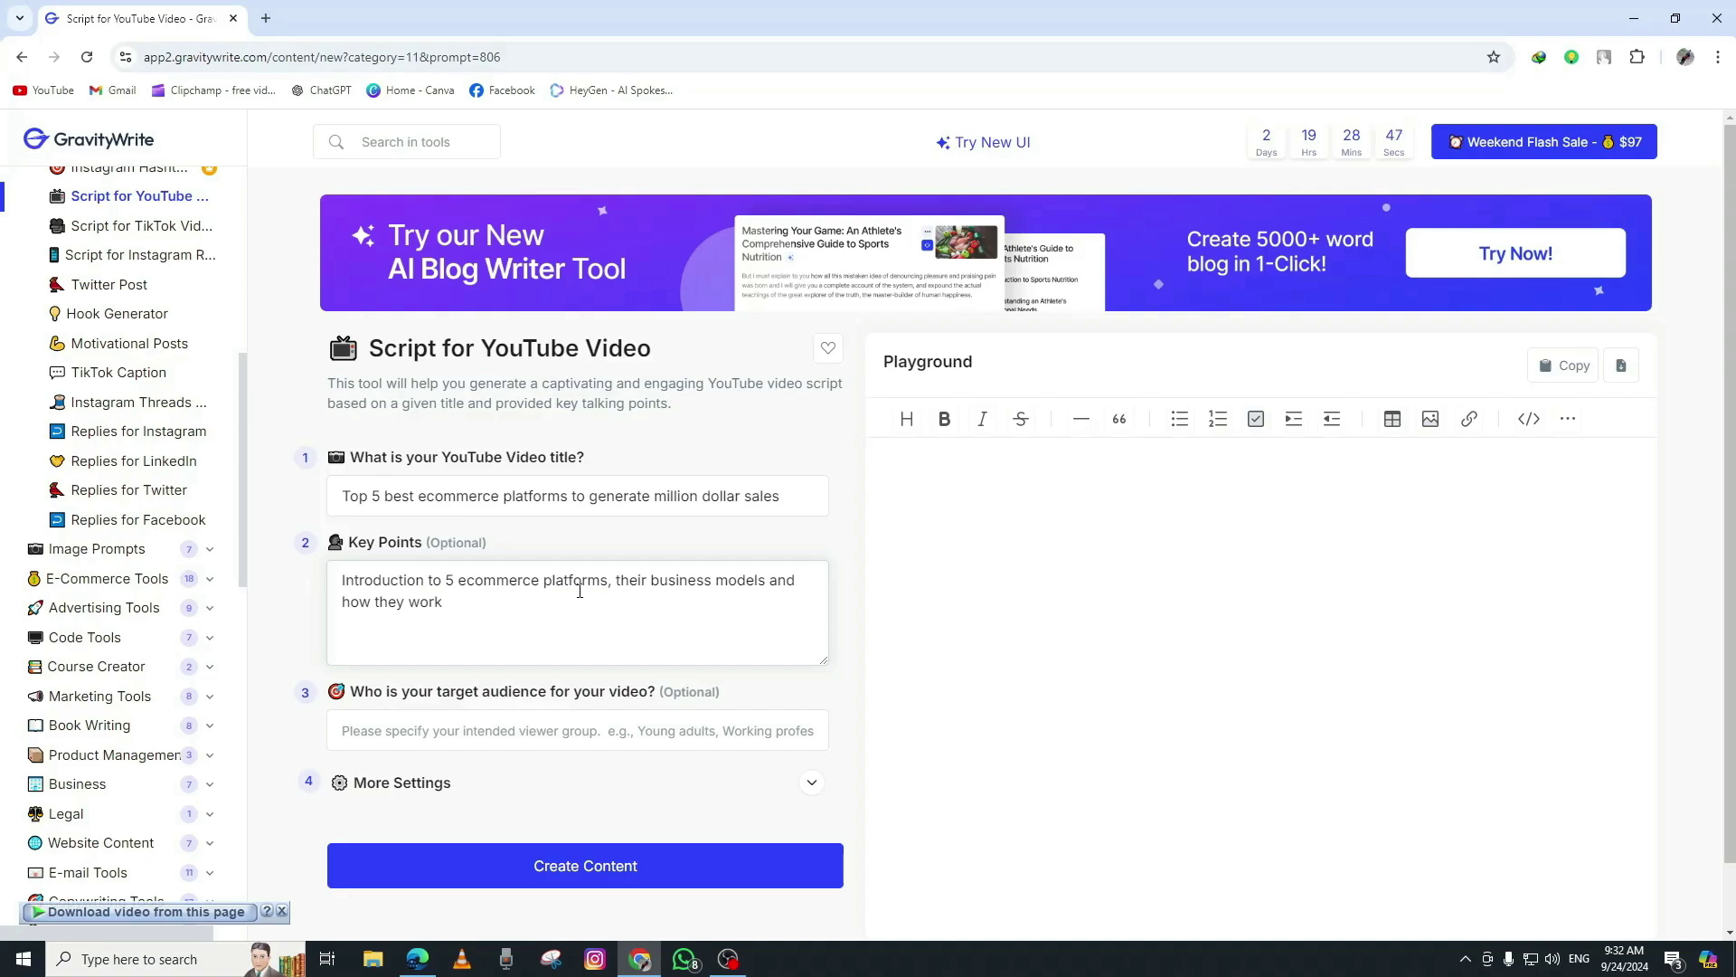
pyautogui.click(521, 732)
pyautogui.write('People who are interested in starting')
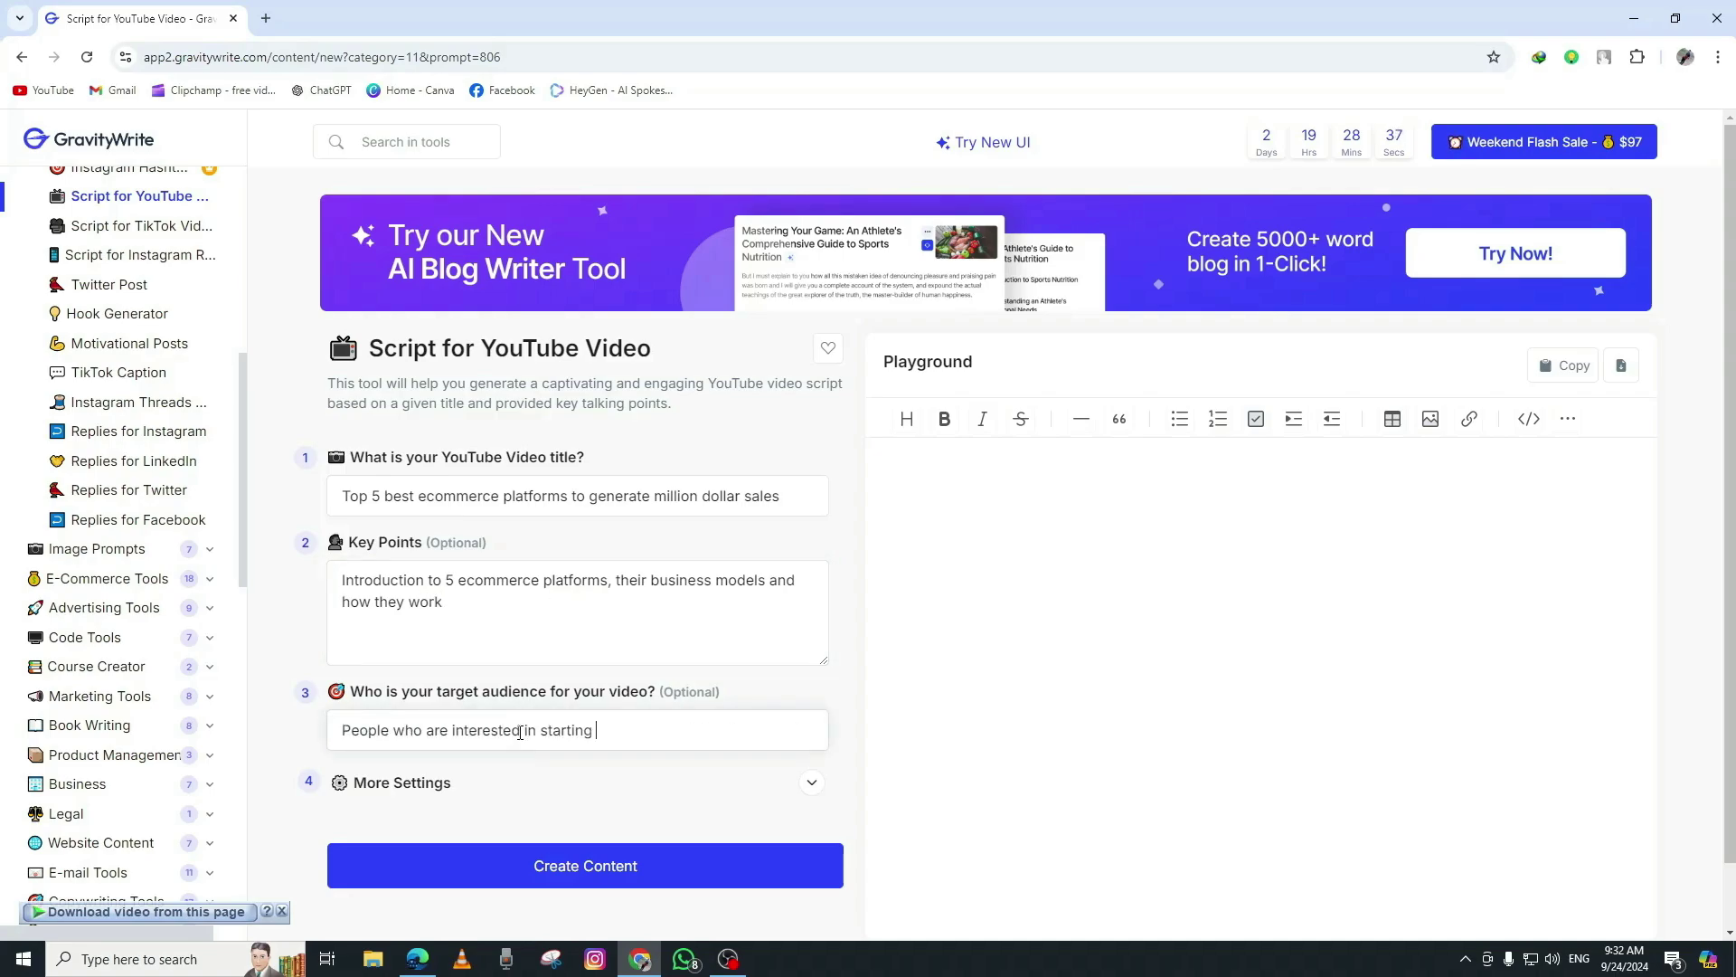
pyautogui.write('ommerce business but dont know how to start')
# - Set the script tone to Confident and generate the YouTube script
pyautogui.click(504, 784)
pyautogui.click(447, 846)
pyautogui.click(406, 406)
pyautogui.click(454, 845)
pyautogui.click(398, 433)
pyautogui.scroll(-1, 743, 826)
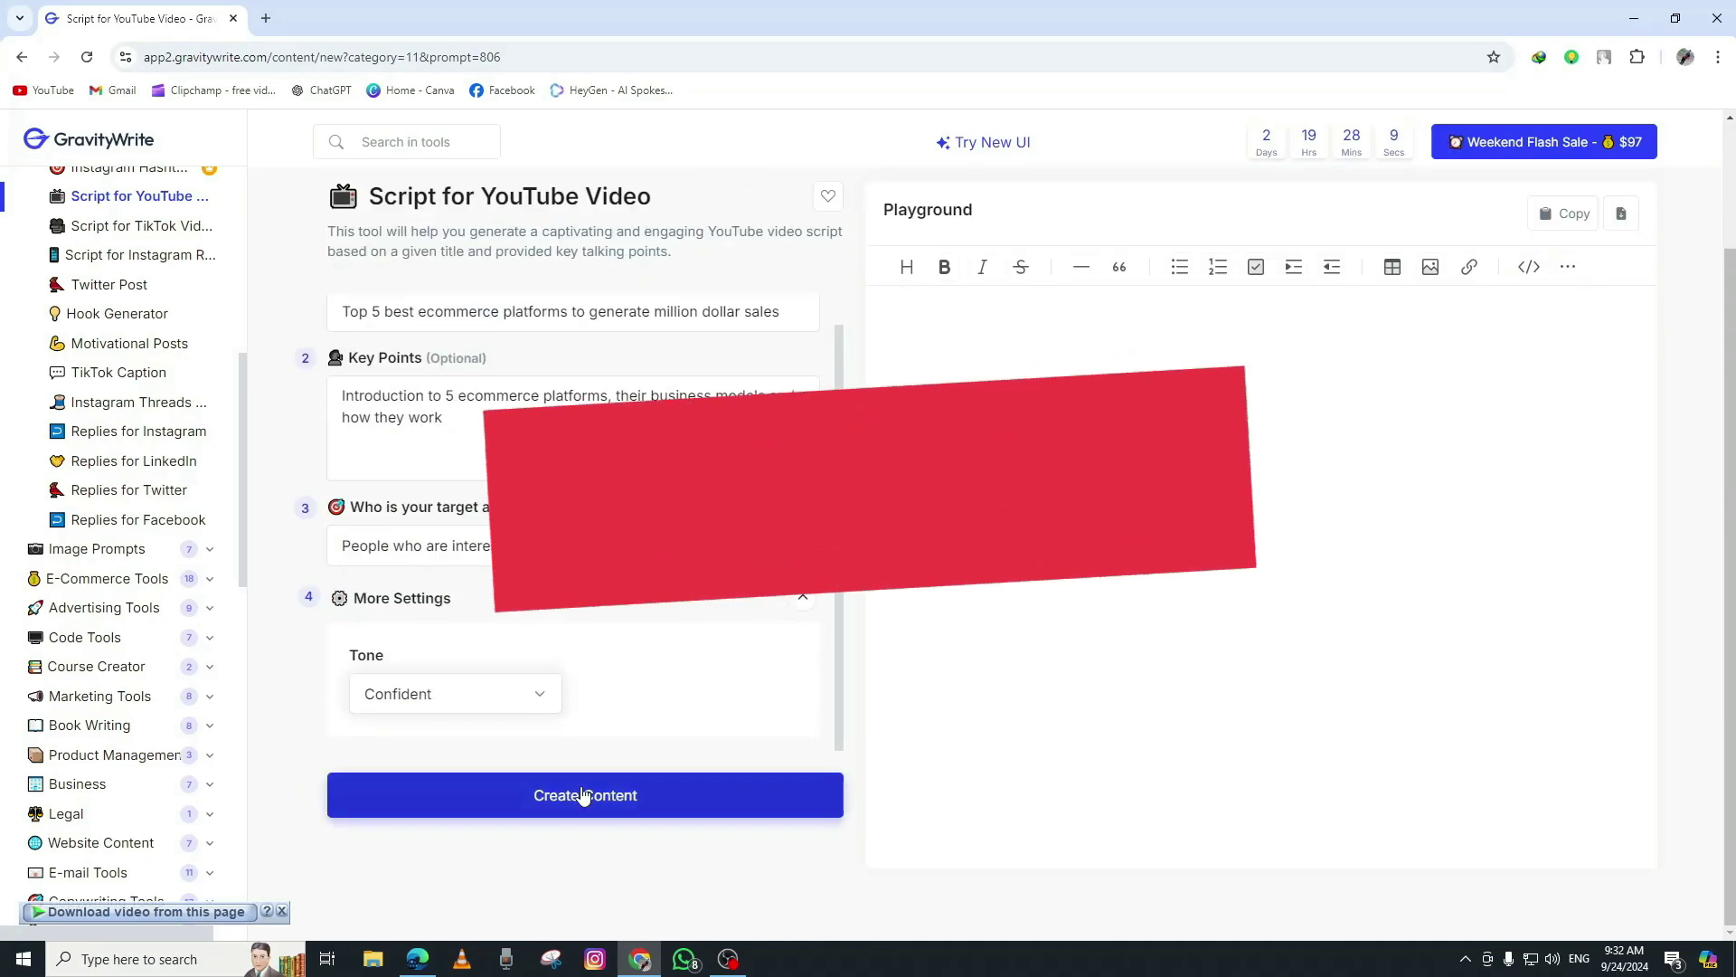
pyautogui.click(583, 796)
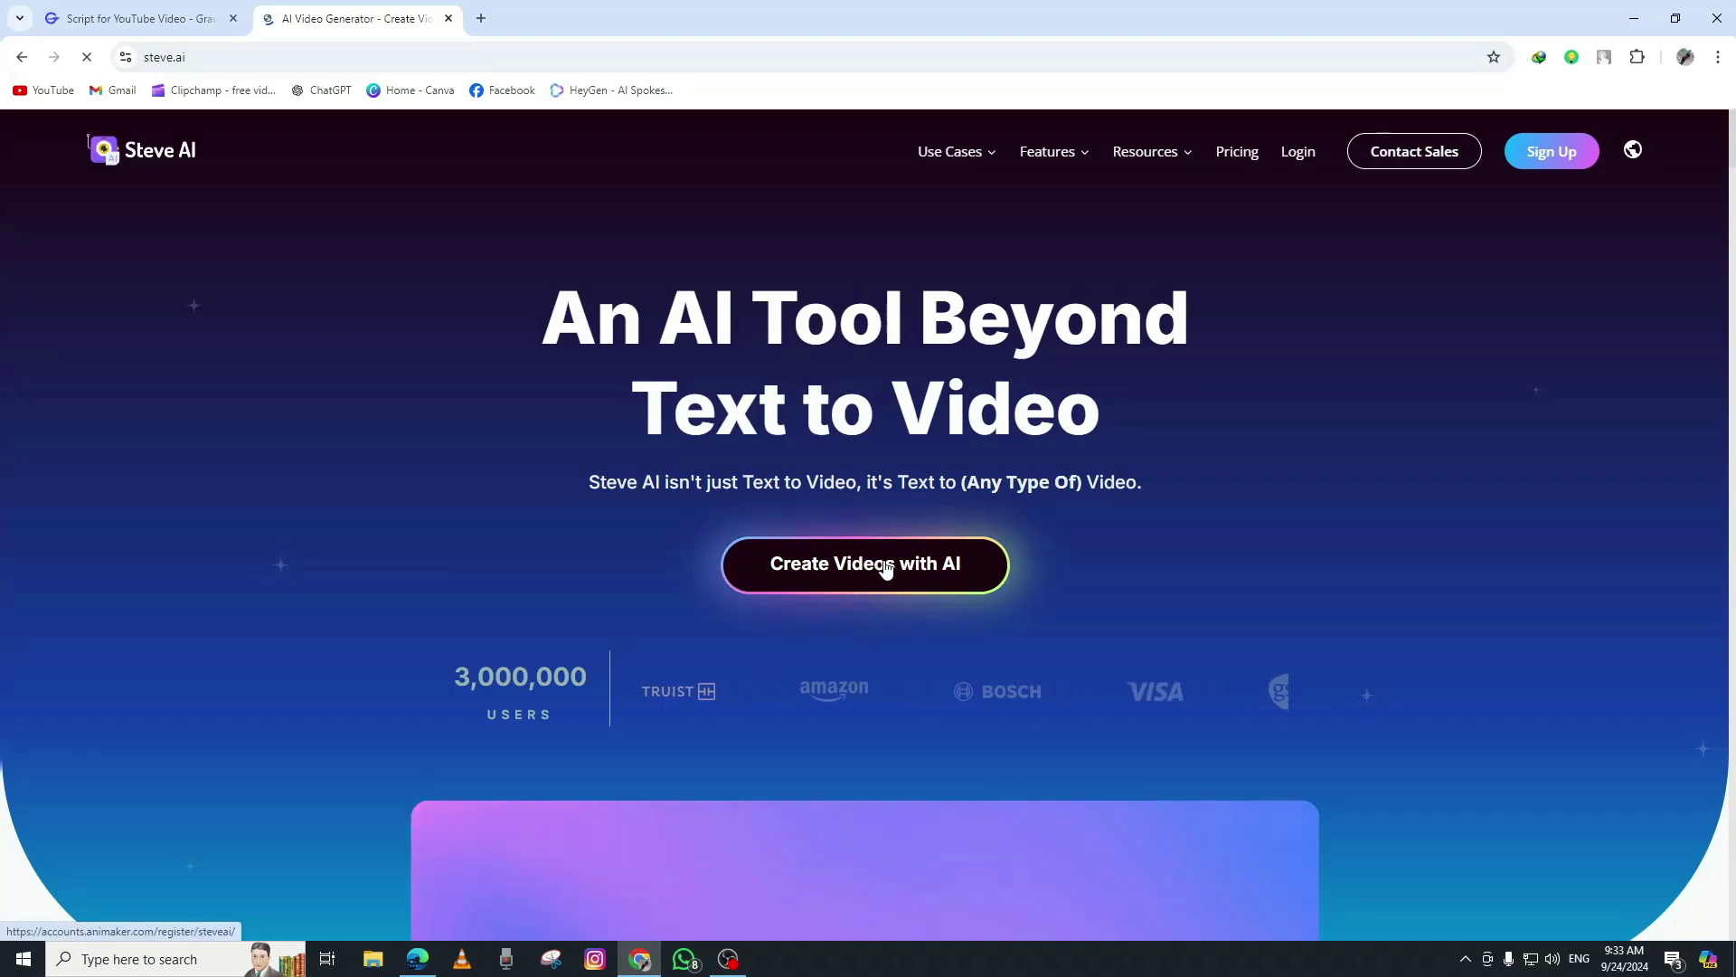
# - Sign up for Steve AI with a Google account to reach the dashboard
pyautogui.click(1546, 157)
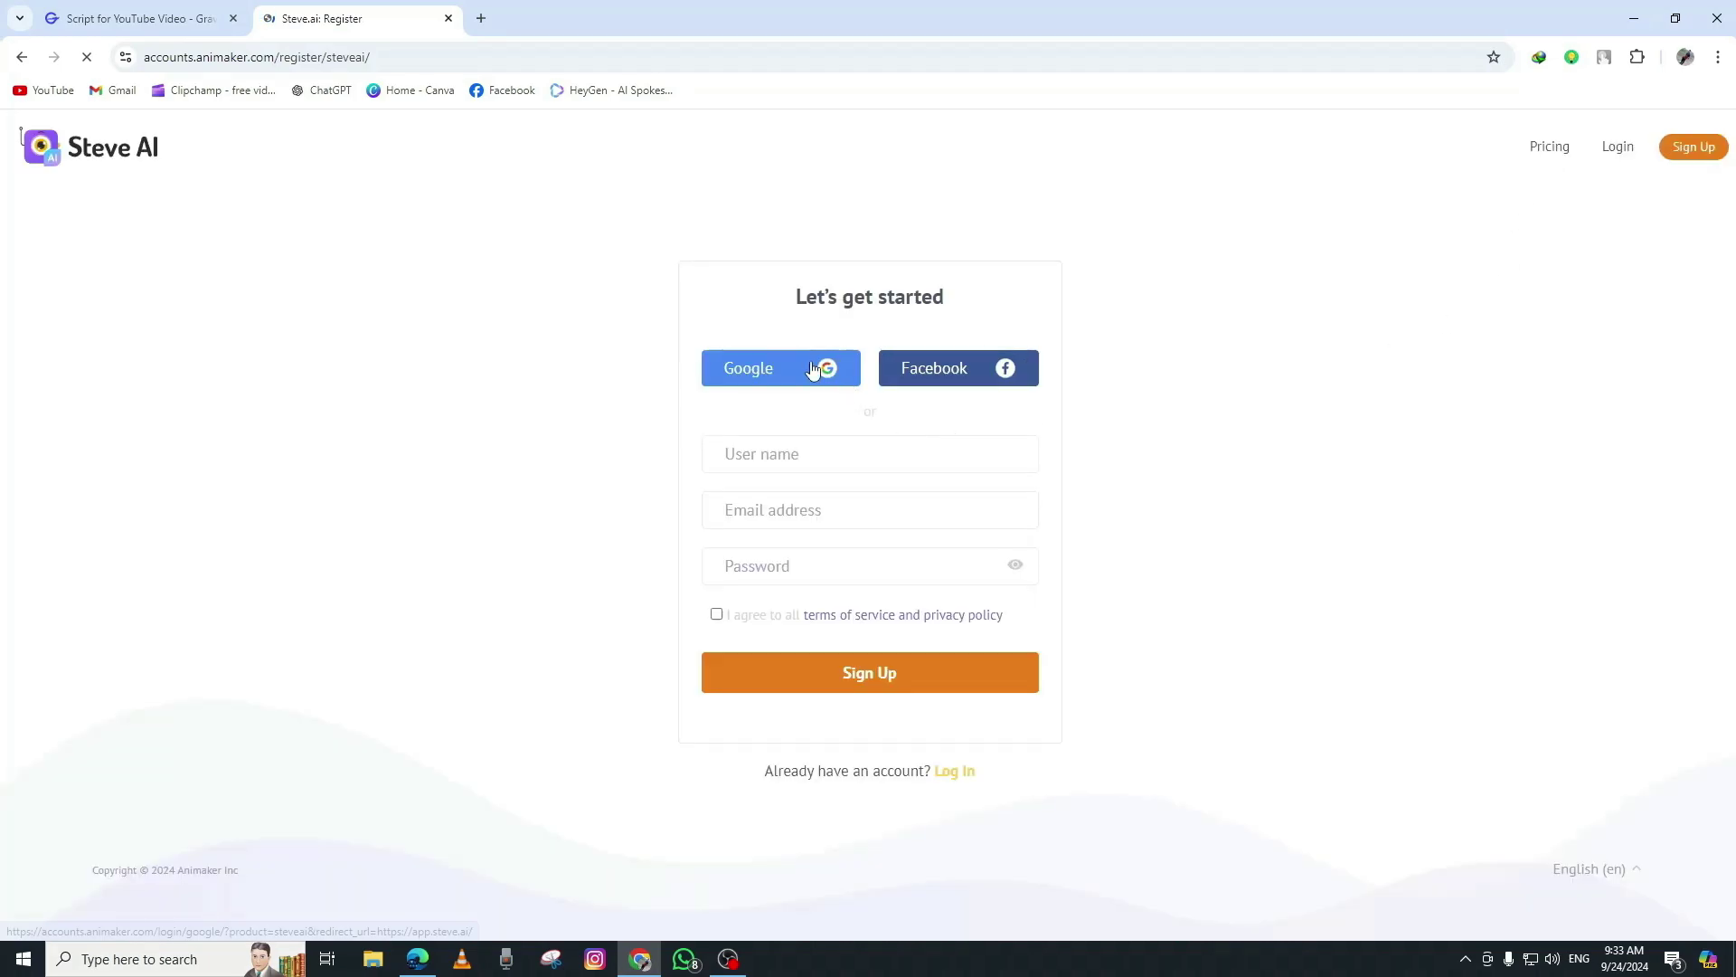
pyautogui.scroll(-2, 1668, 615)
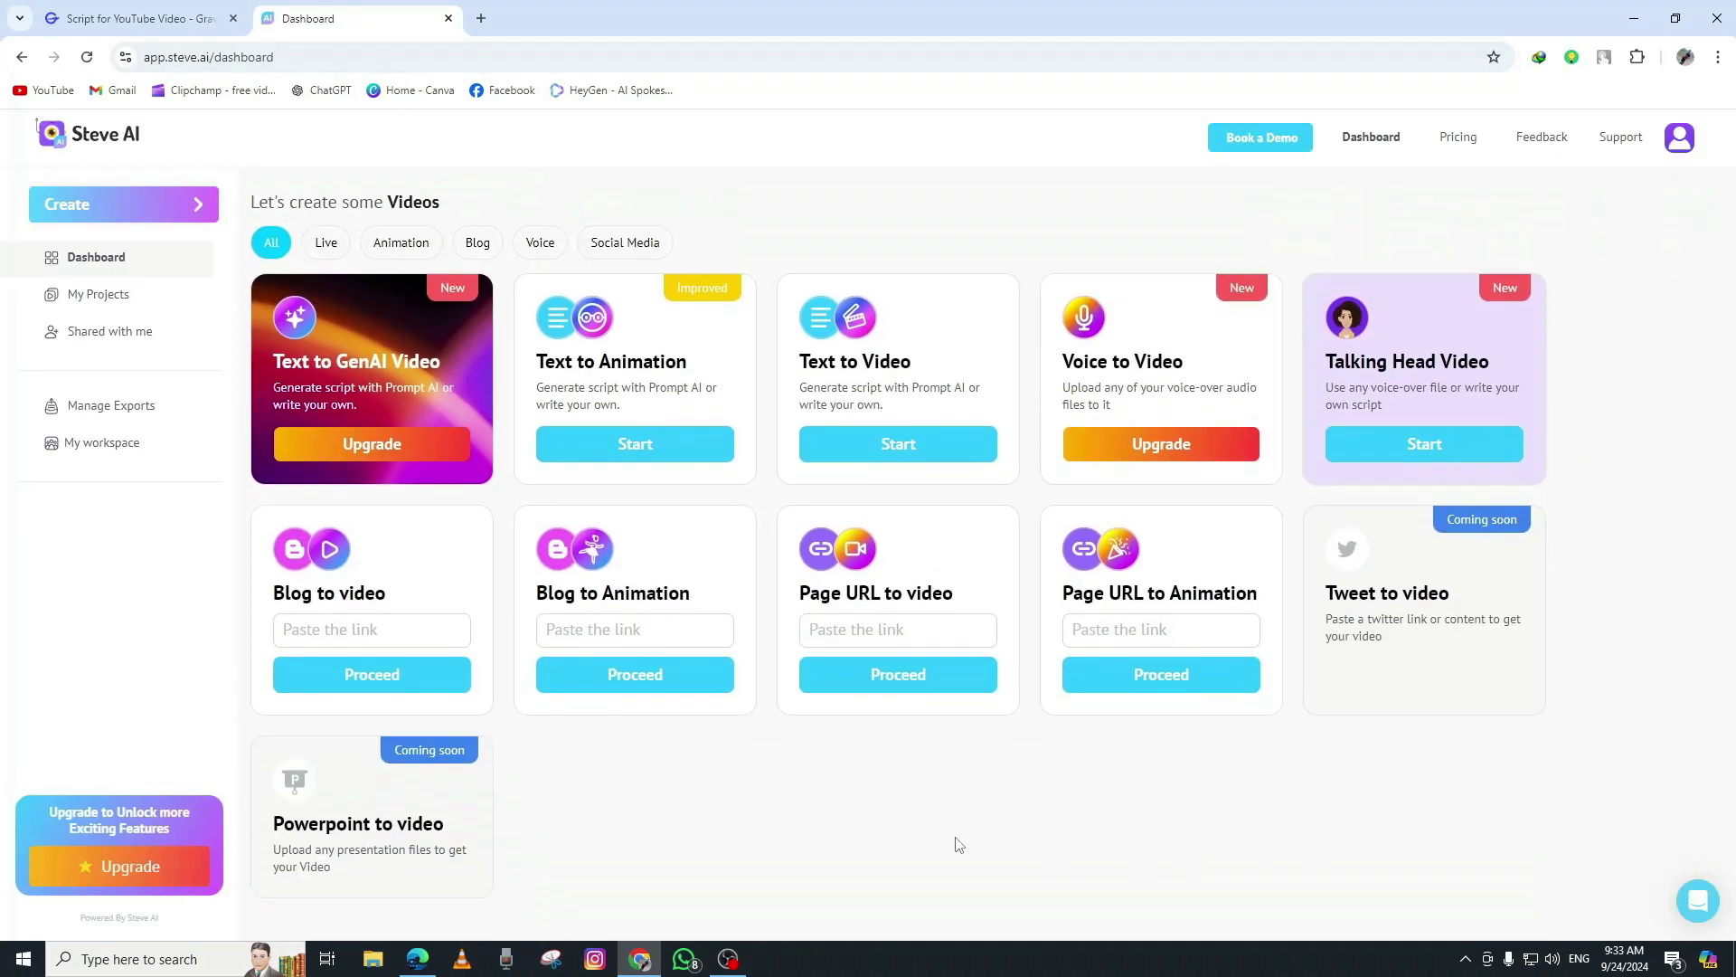
# - Paste the GravityWrite script into a new Text to Animation video
pyautogui.click(639, 445)
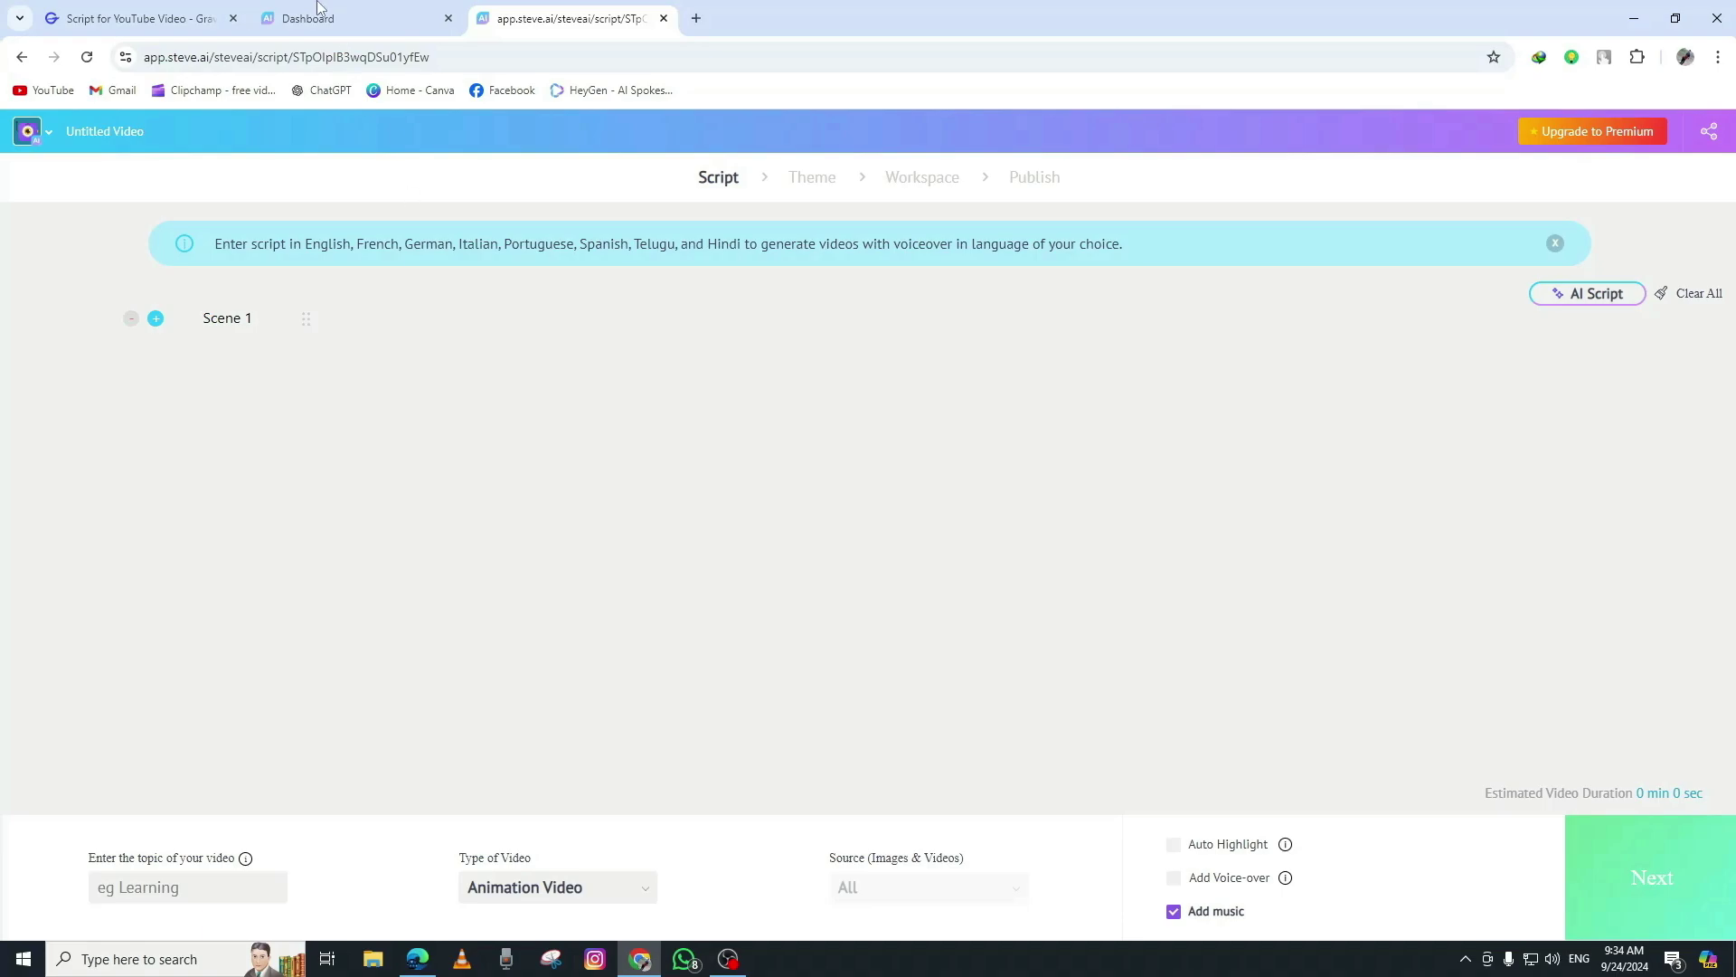
pyautogui.hotkey('ctrl', 'Tab')
pyautogui.click(1553, 366)
pyautogui.click(539, 13)
pyautogui.hotkey('ctrl', 'v')
# - Set the video topic to ecommerce and keep the type as Animation Video
pyautogui.click(212, 891)
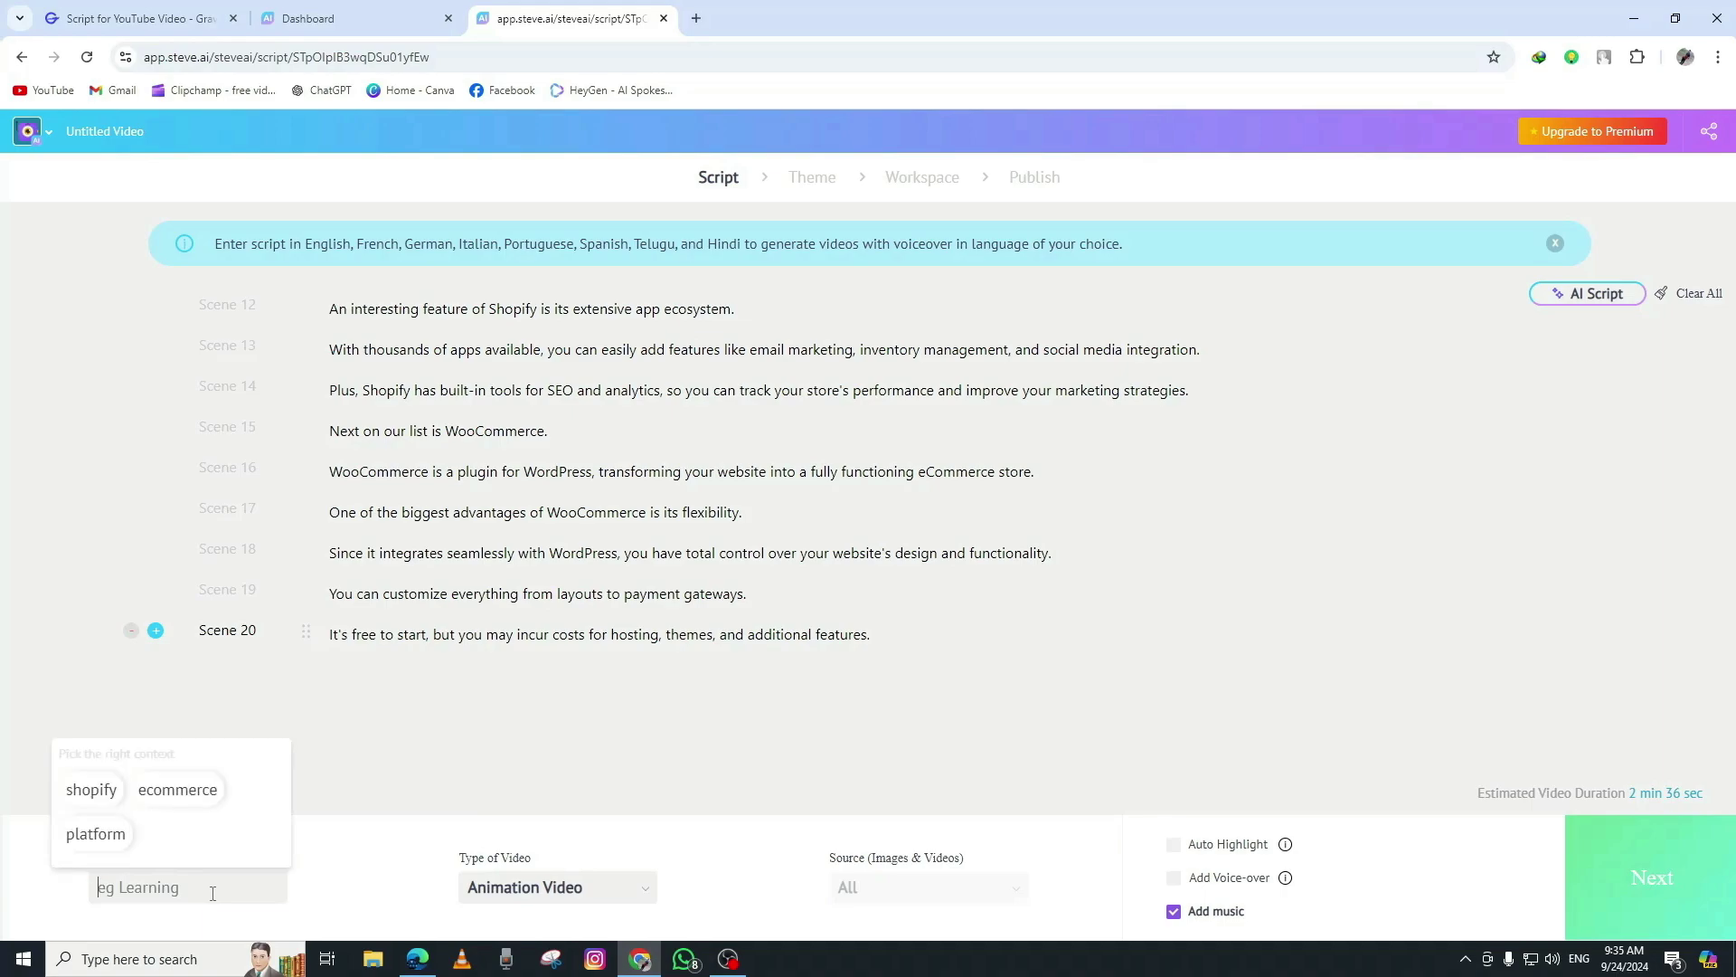
pyautogui.click(203, 796)
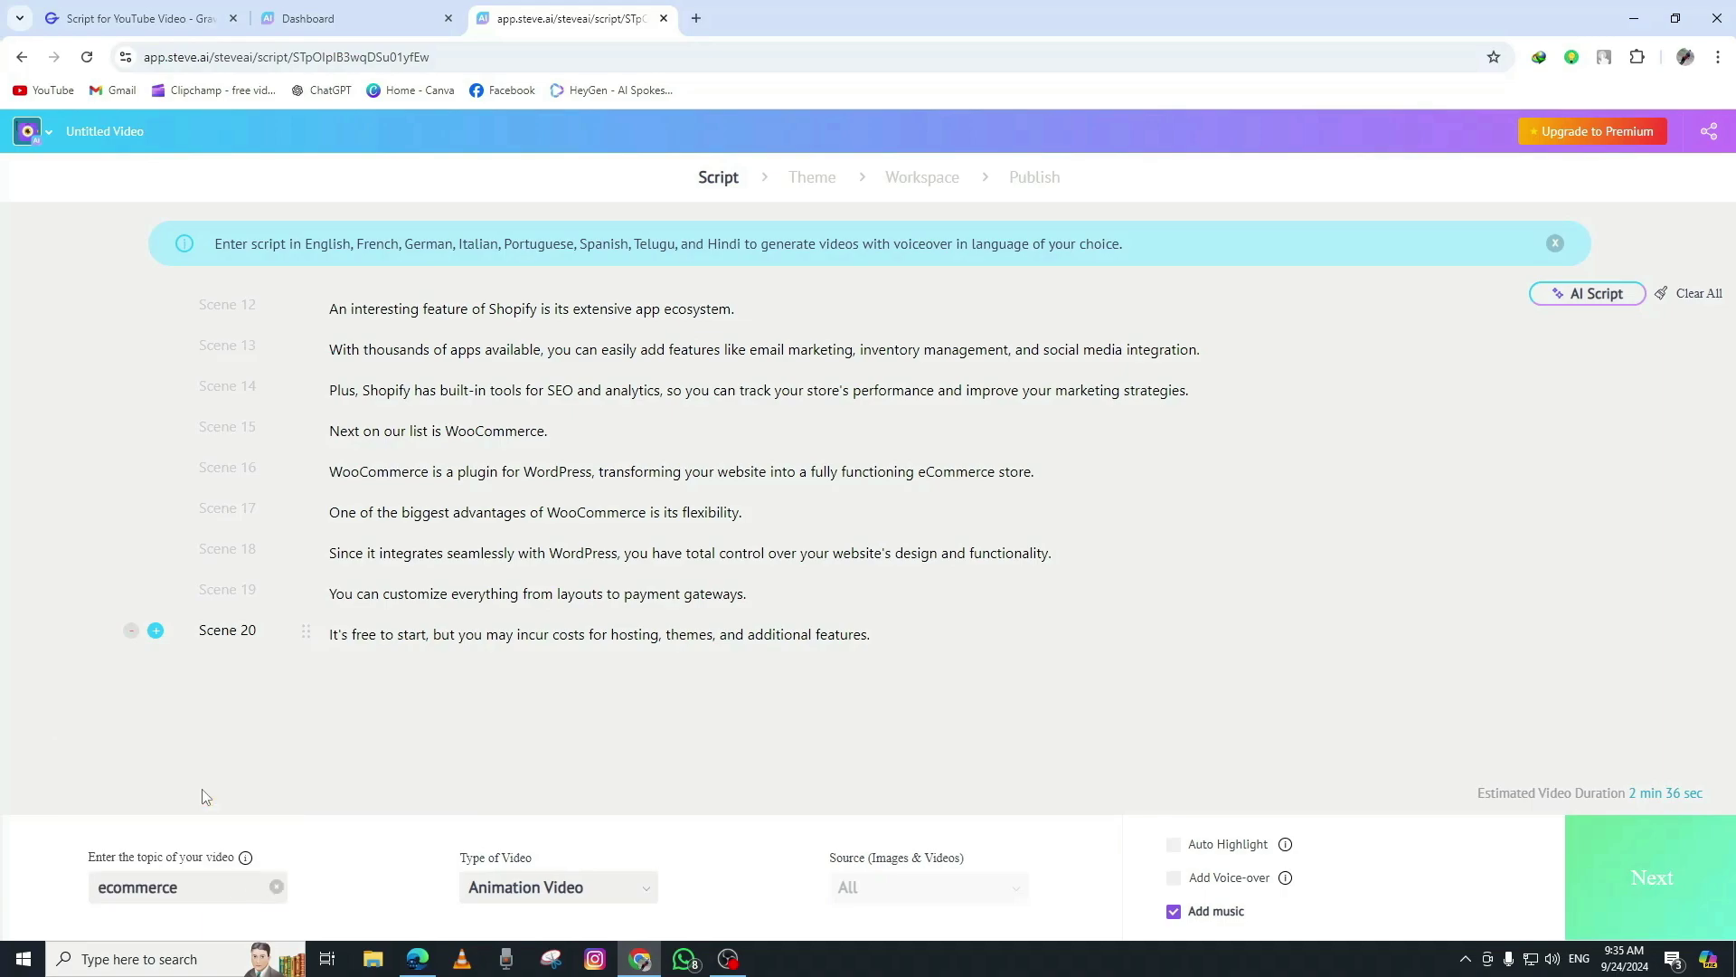
pyautogui.click(539, 904)
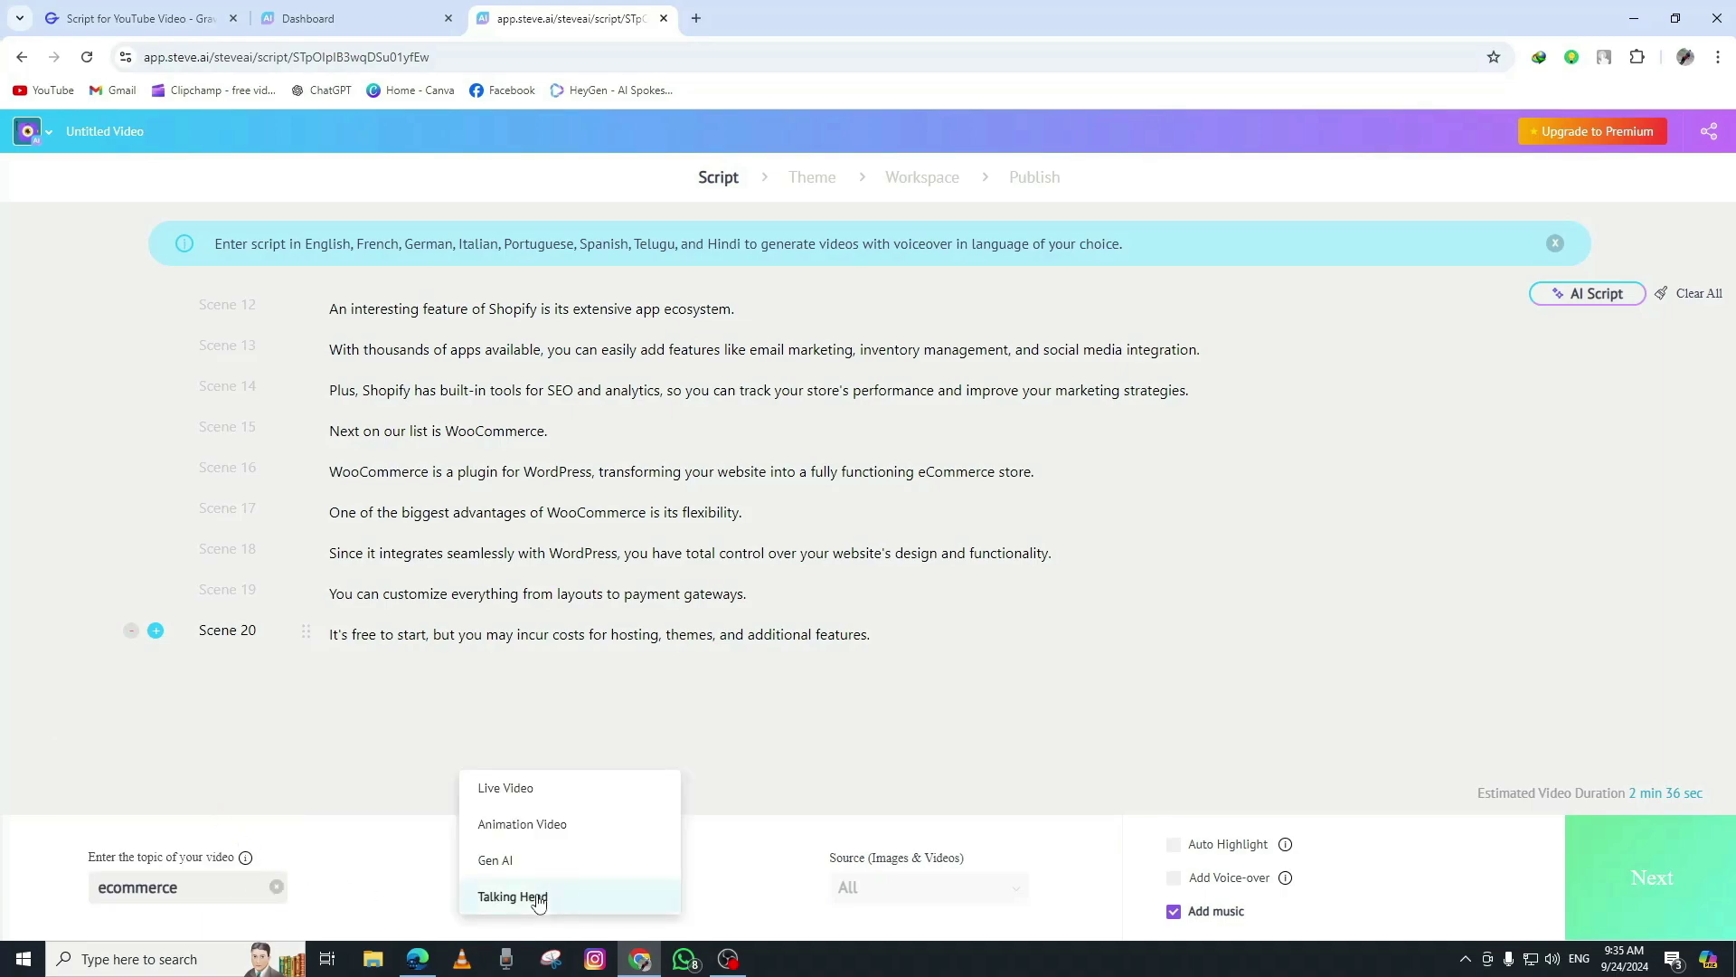
pyautogui.click(478, 827)
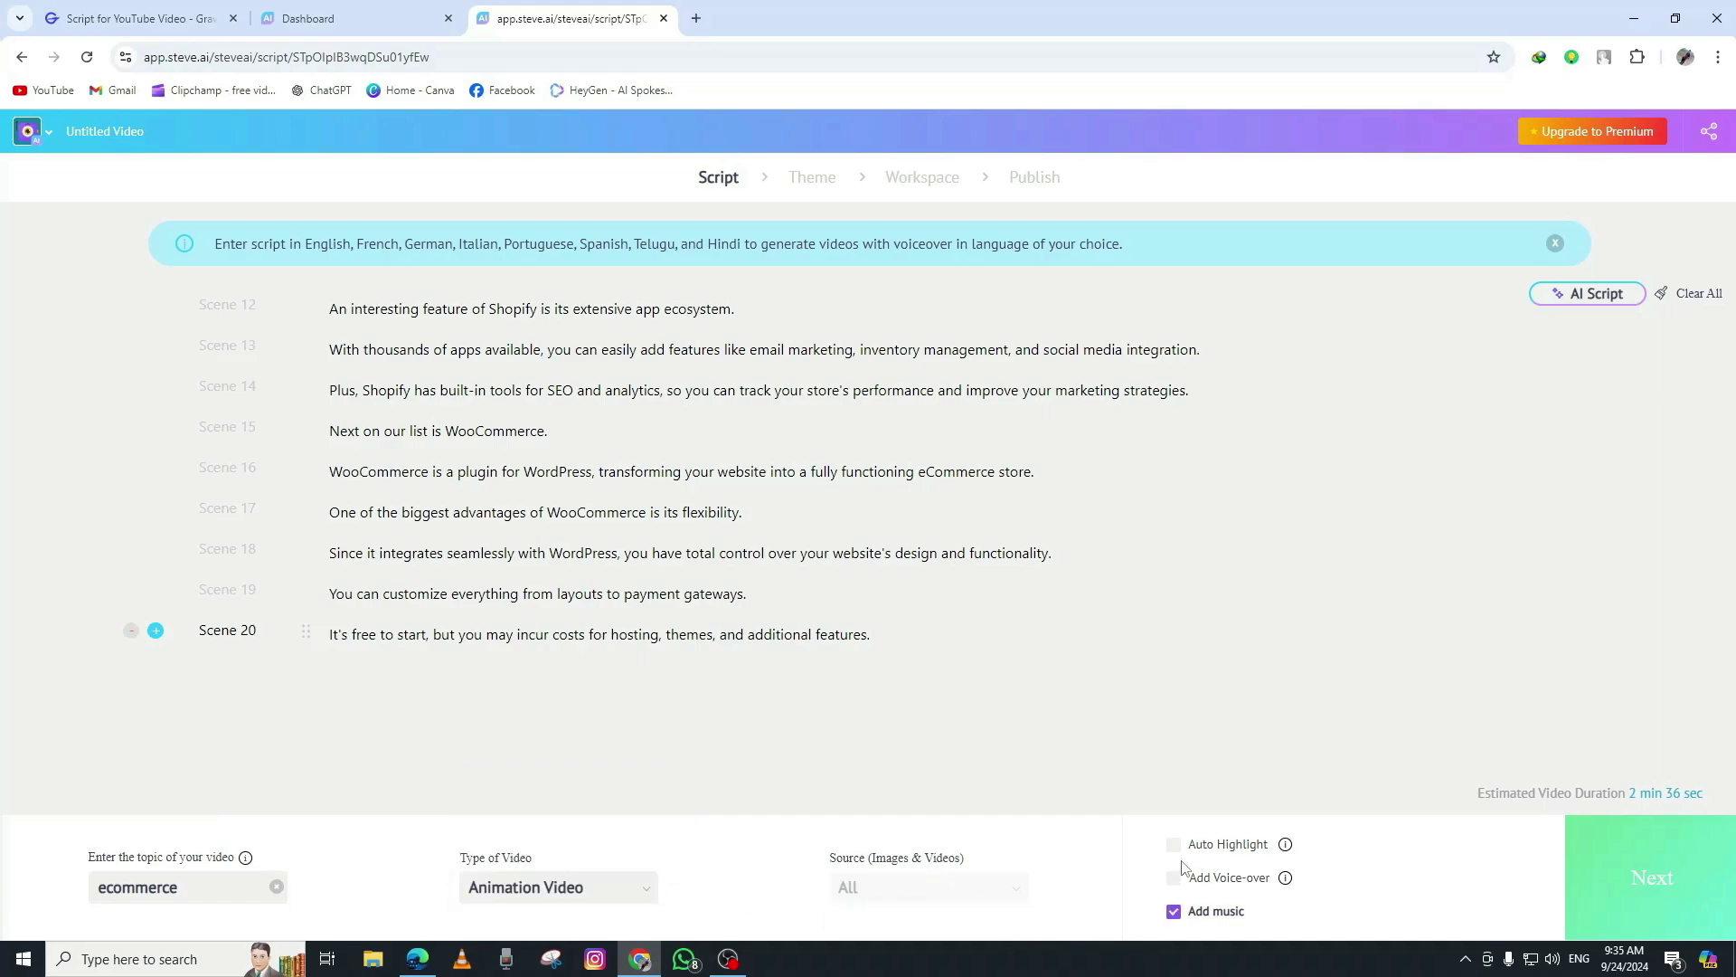
# - Apply the welcome template and preview the resulting ecommerce video
pyautogui.click(1642, 879)
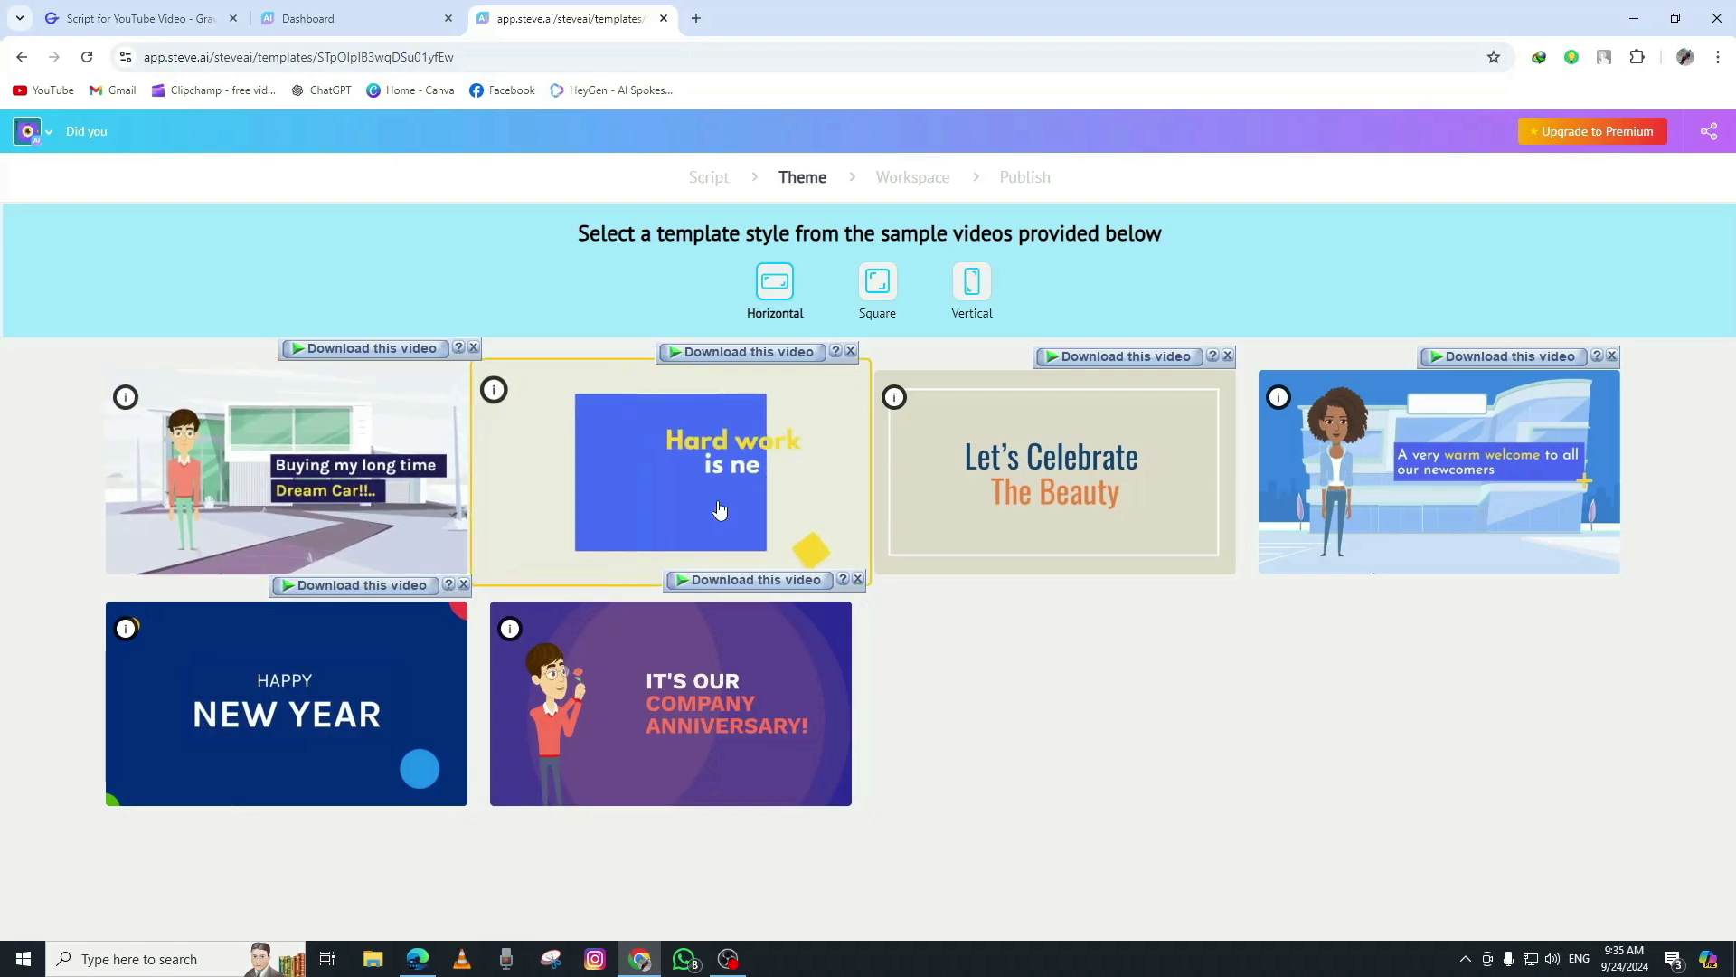
pyautogui.moveTo(1440, 472)
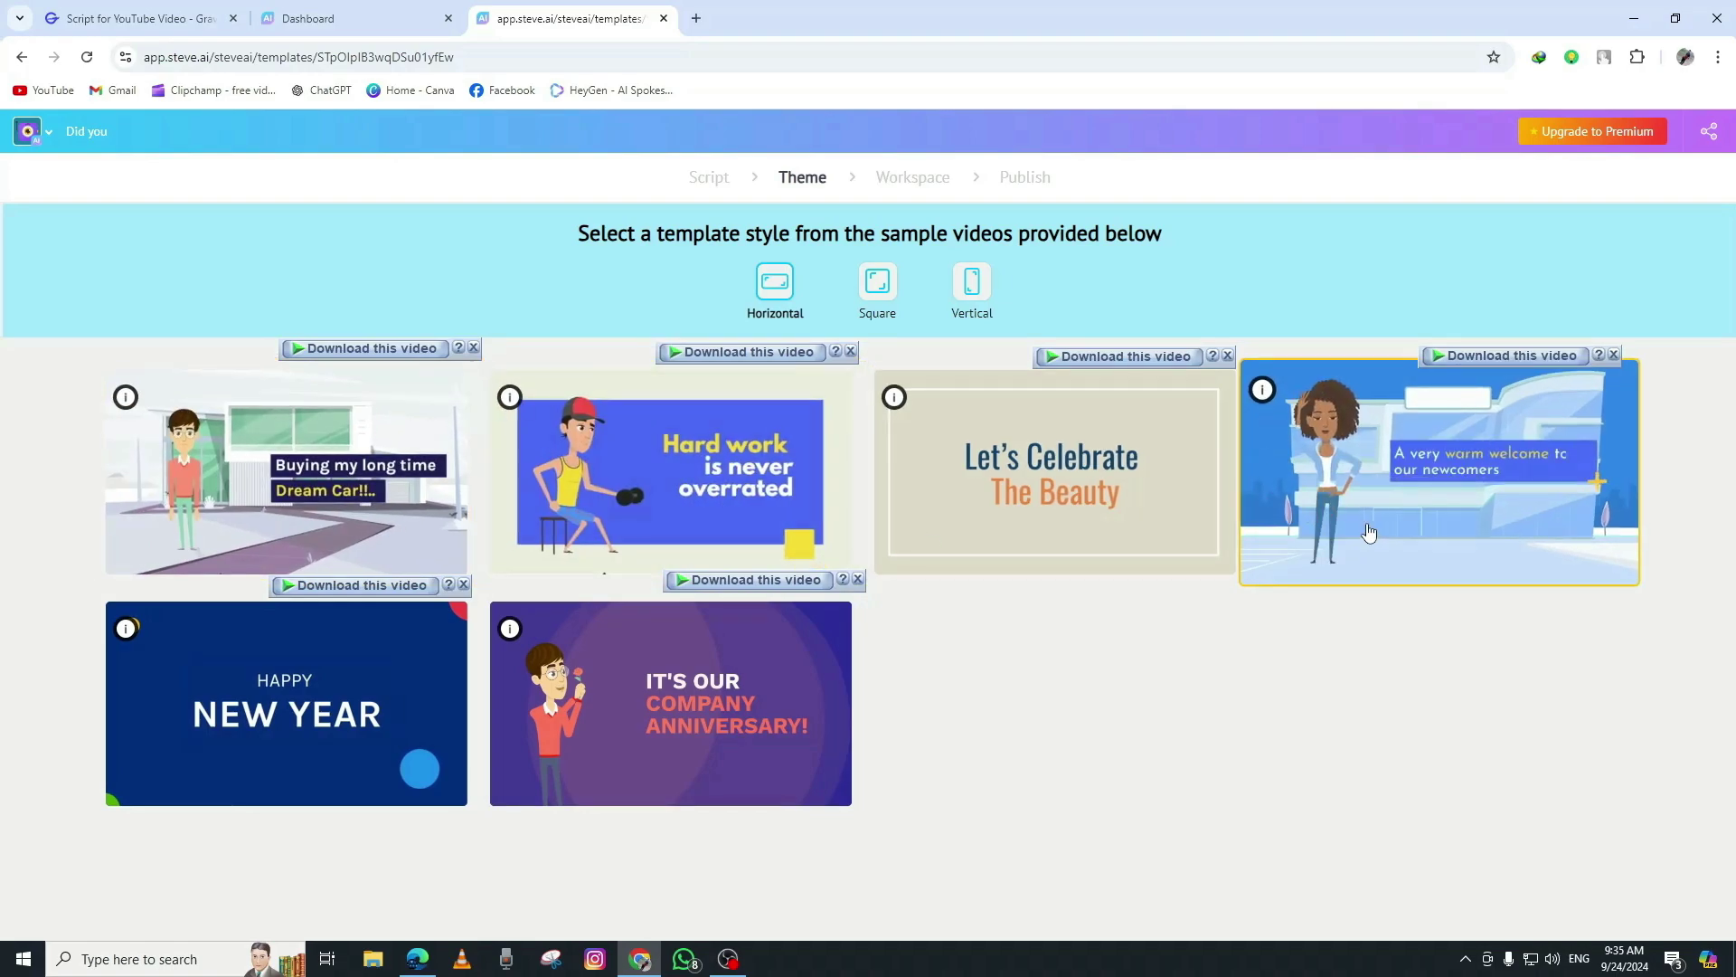
pyautogui.click(1426, 505)
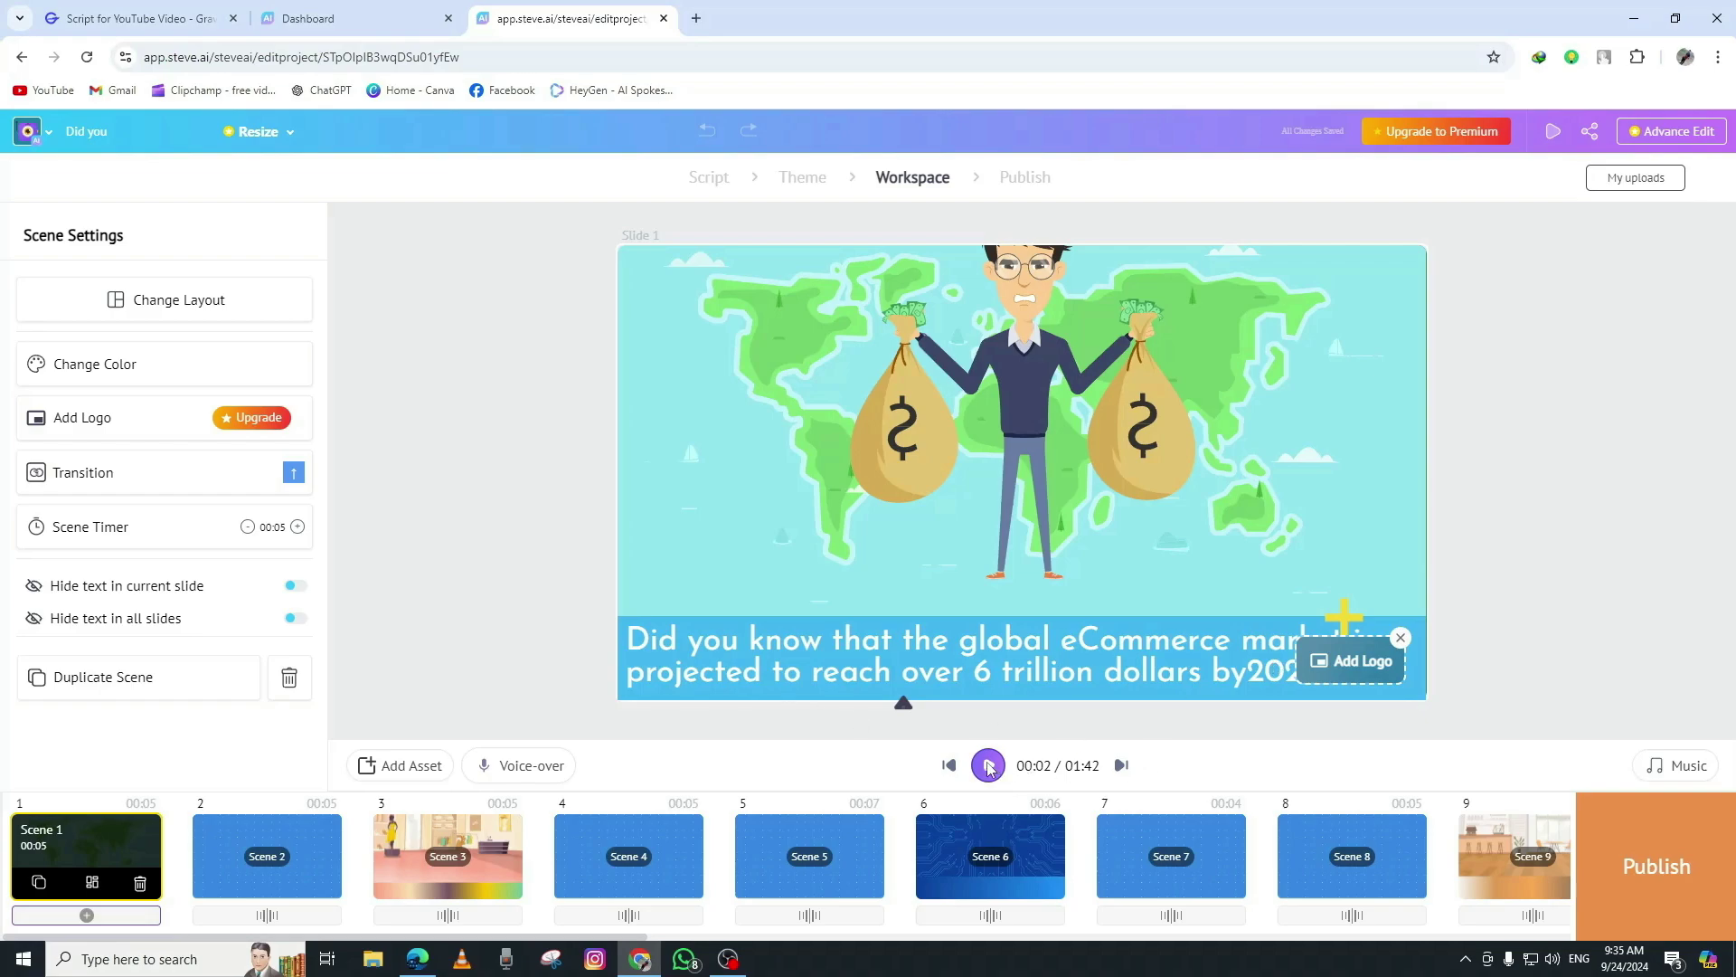
pyautogui.click(987, 766)
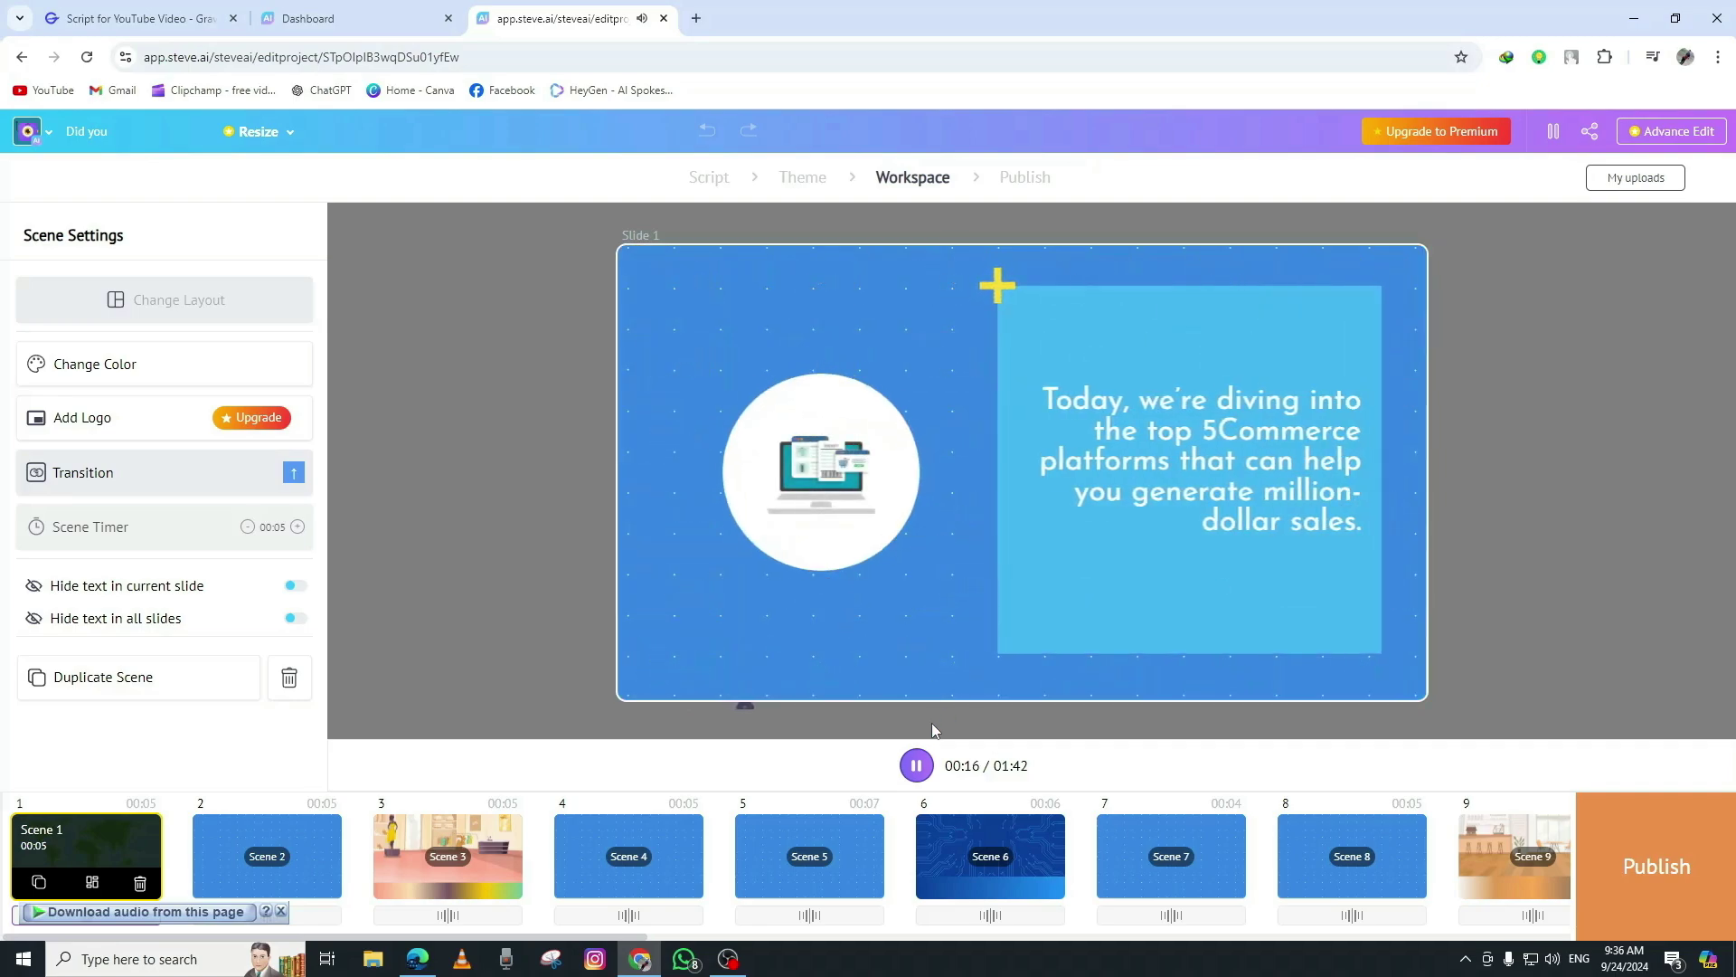
pyautogui.click(918, 768)
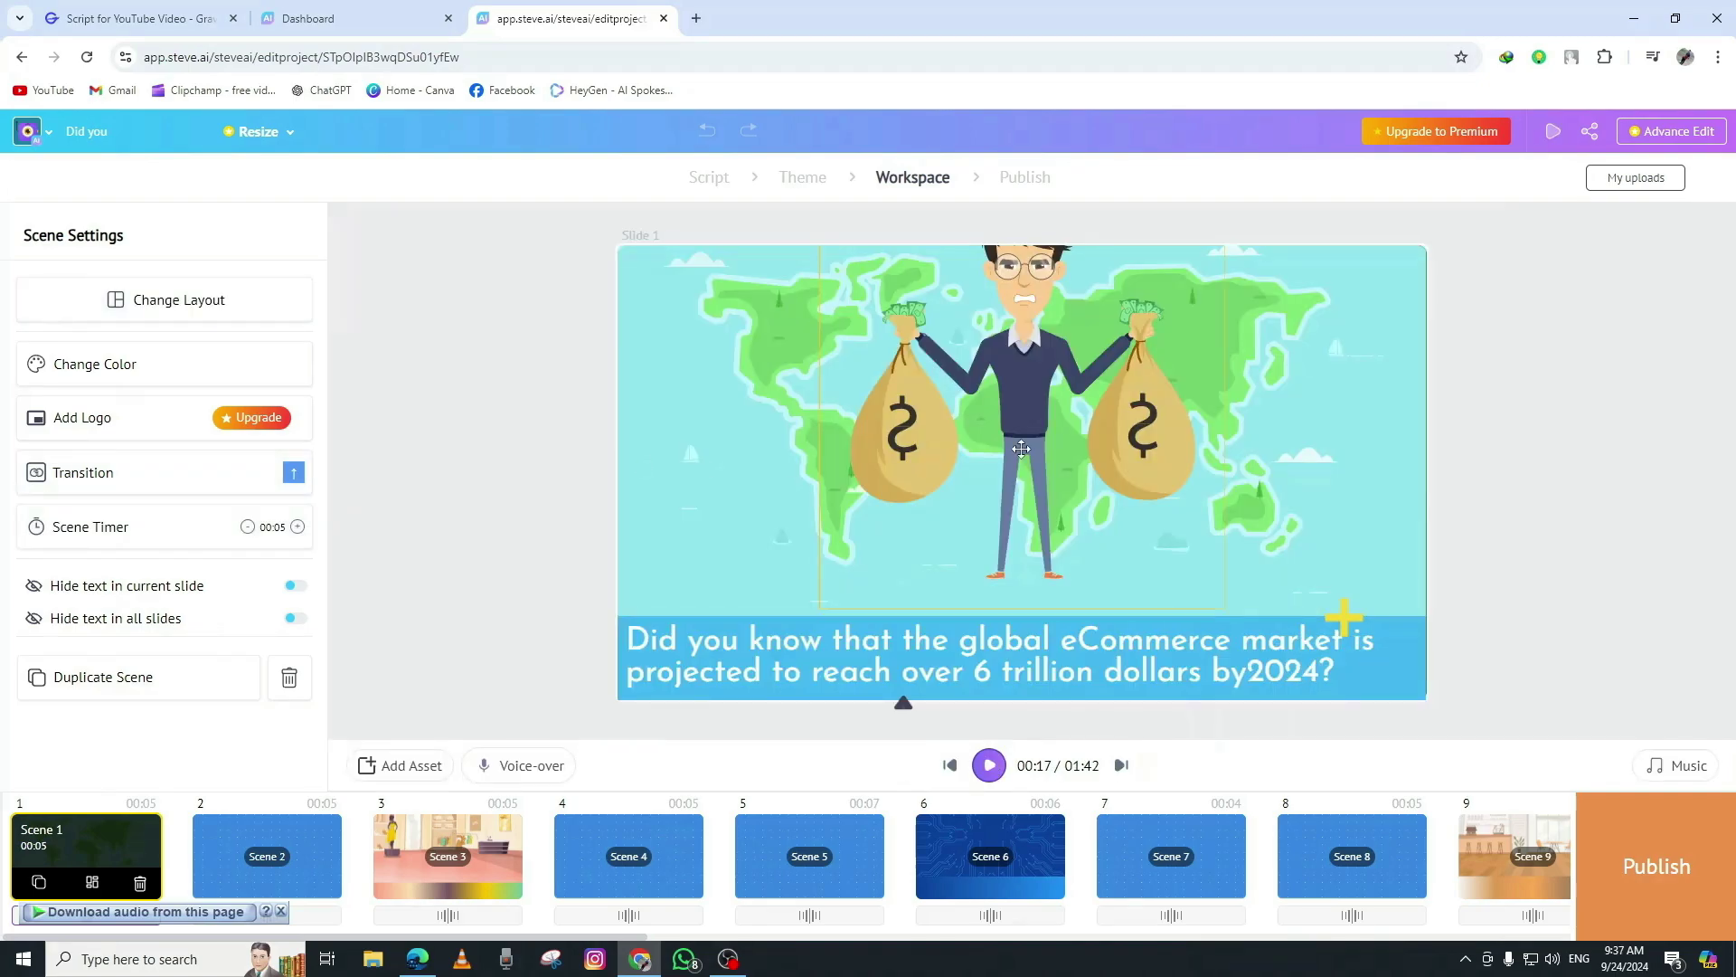
# - Pick an AI voice for the character and audition the Arthur and Robert voices
pyautogui.click(1074, 439)
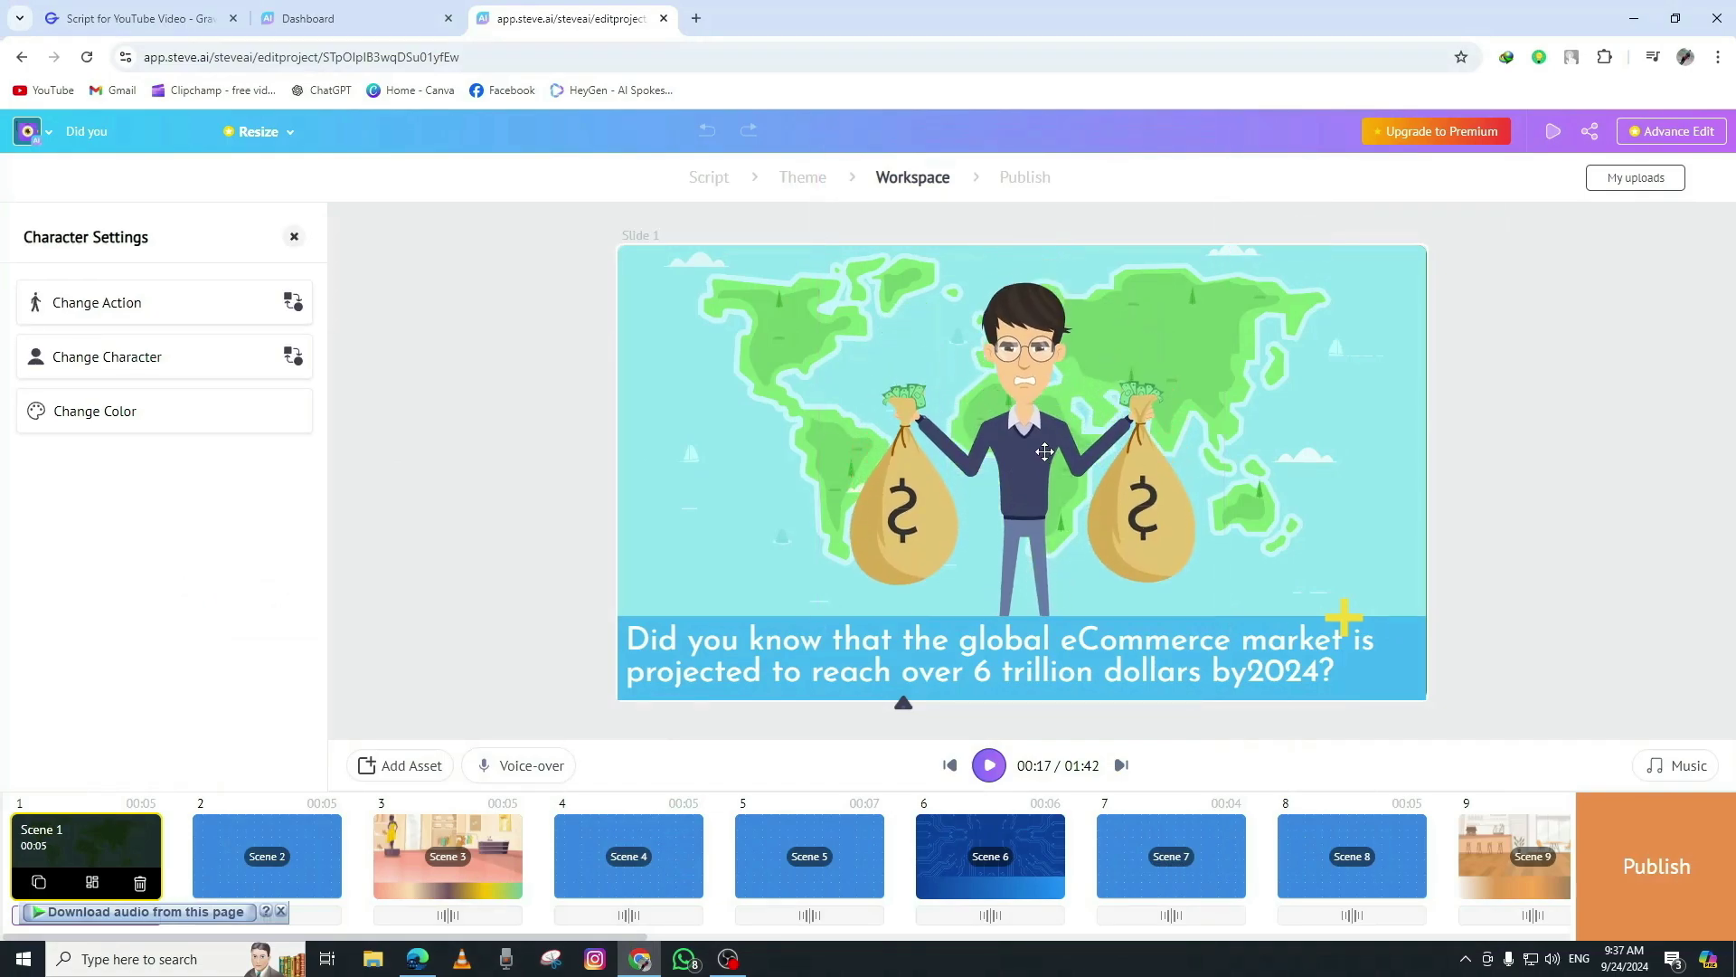
pyautogui.click(539, 766)
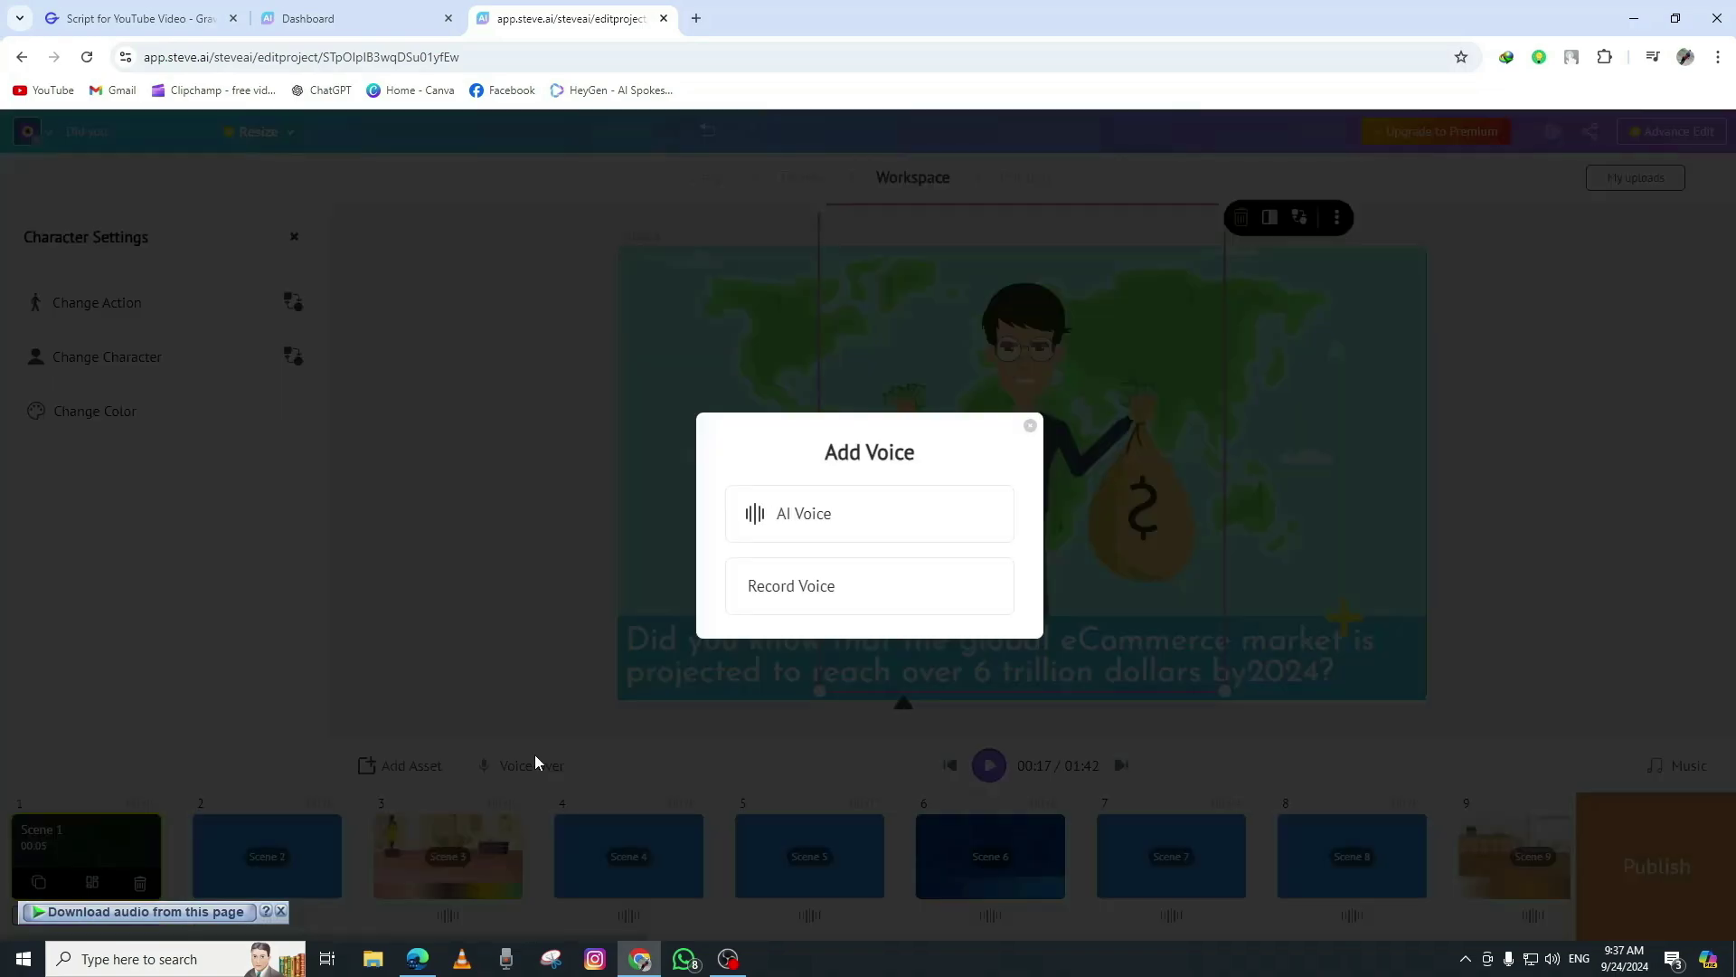
pyautogui.click(796, 521)
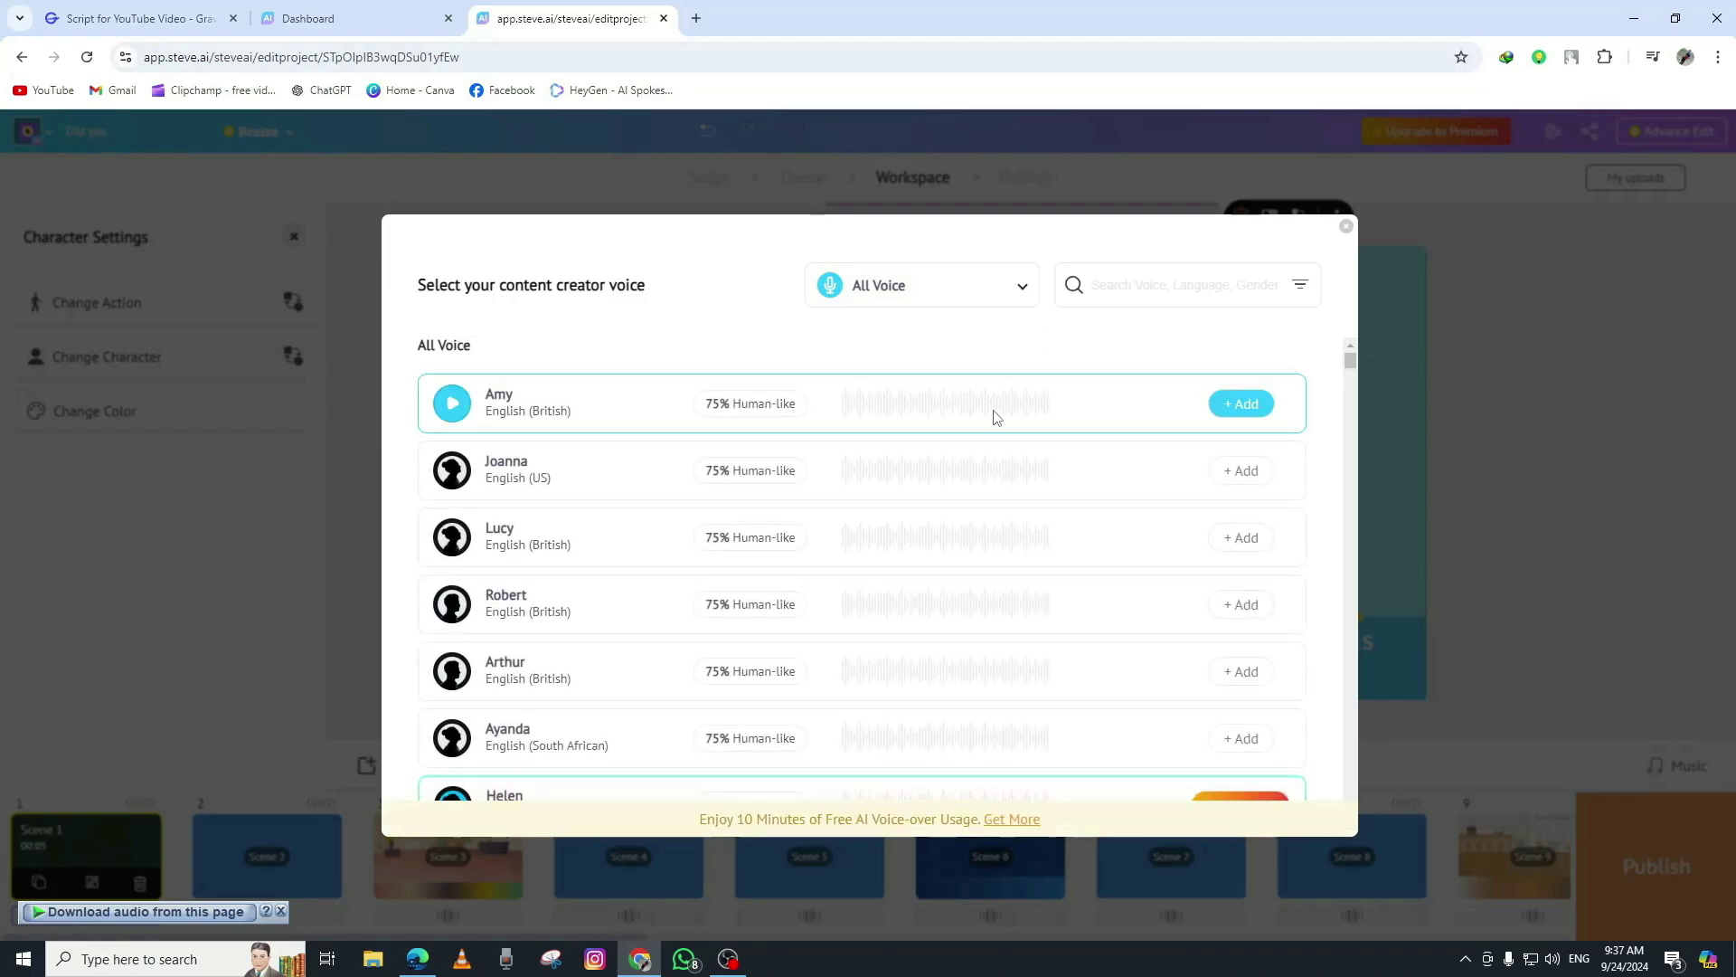
pyautogui.scroll(-2, 883, 589)
pyautogui.scroll(-1, 884, 589)
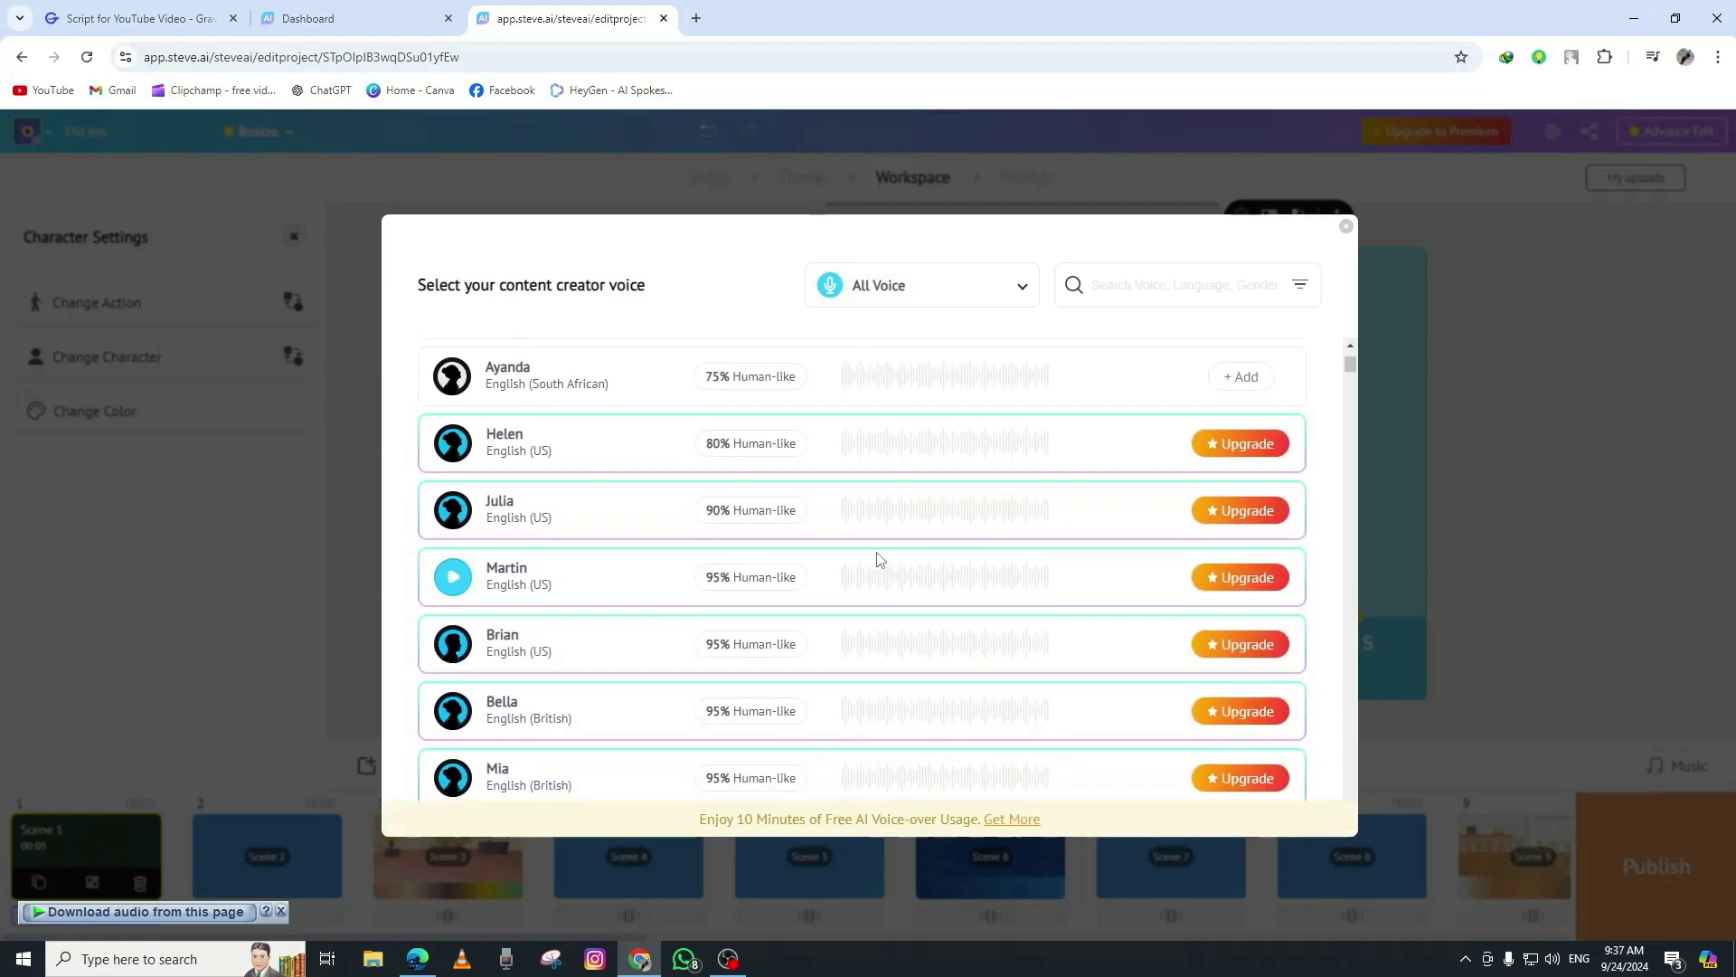
pyautogui.scroll(2, 869, 584)
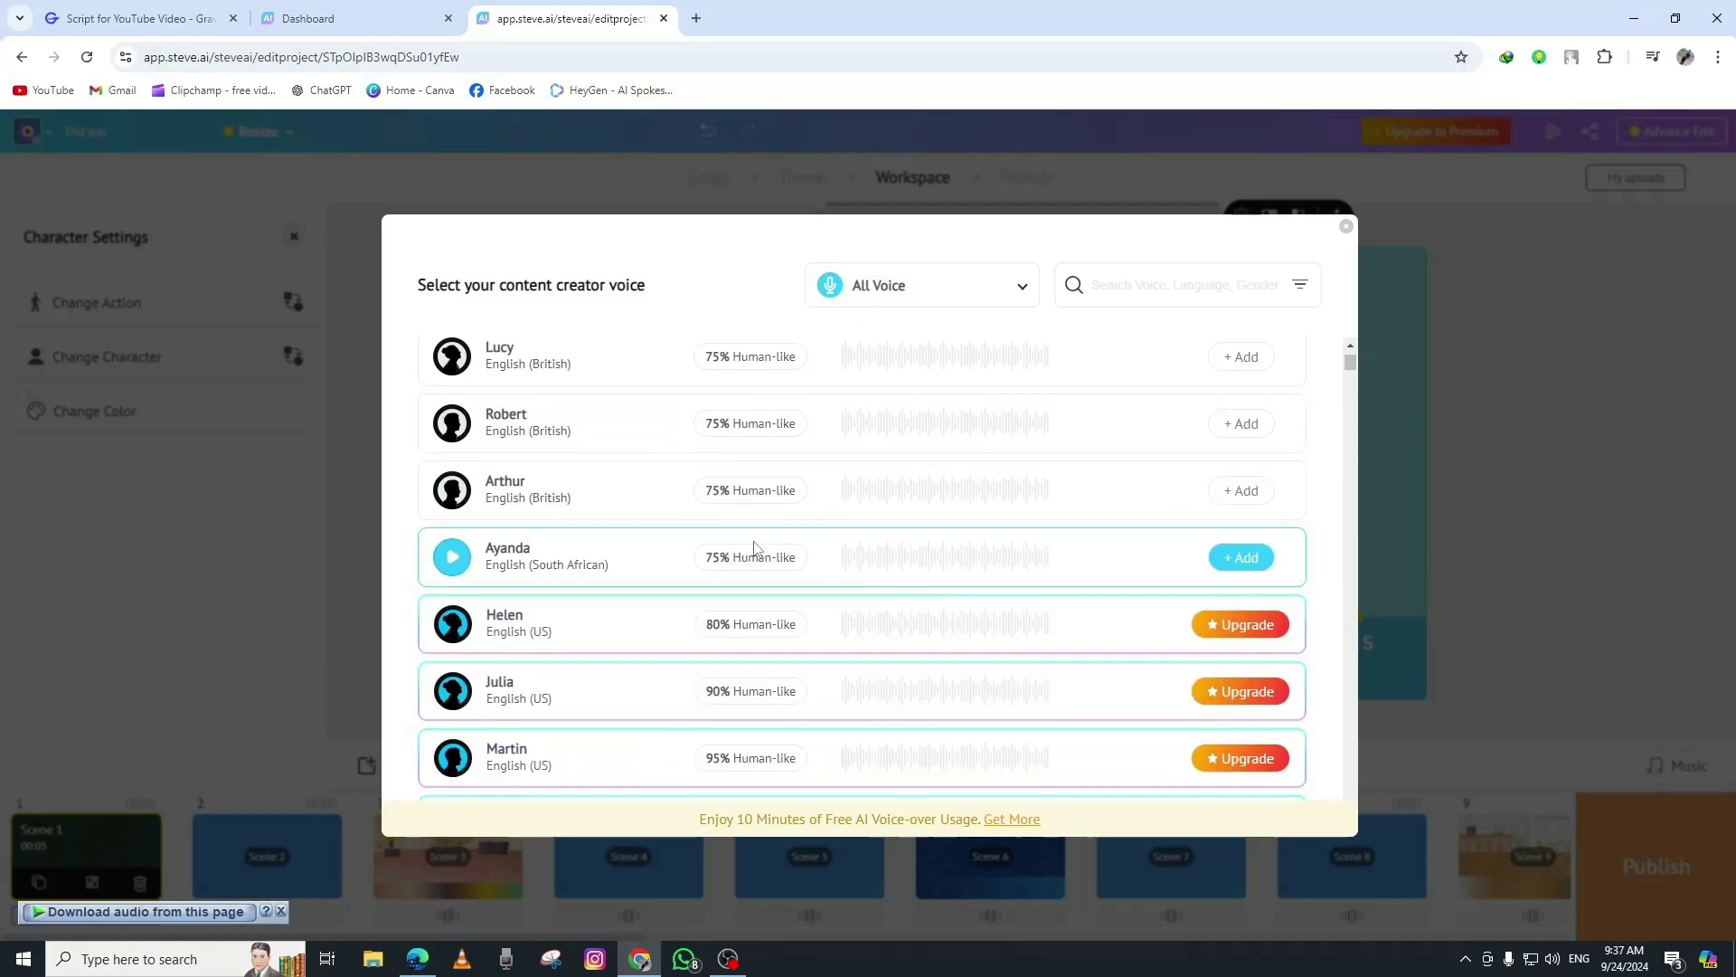
pyautogui.click(459, 497)
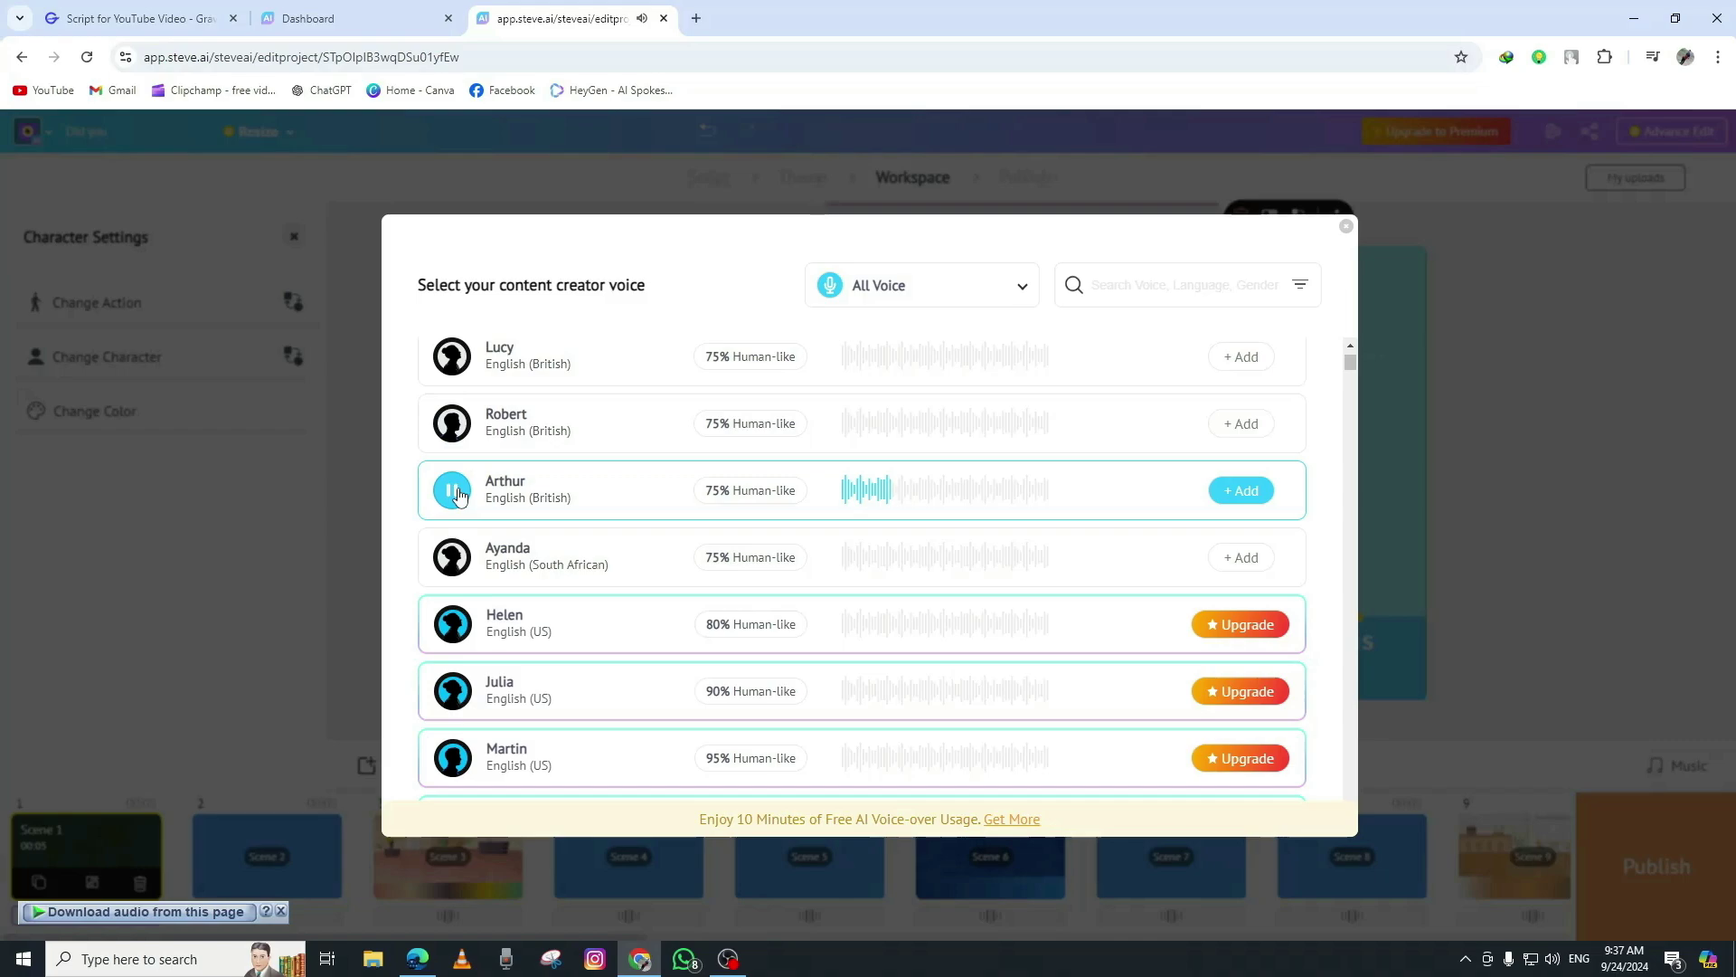
pyautogui.moveTo(453, 421)
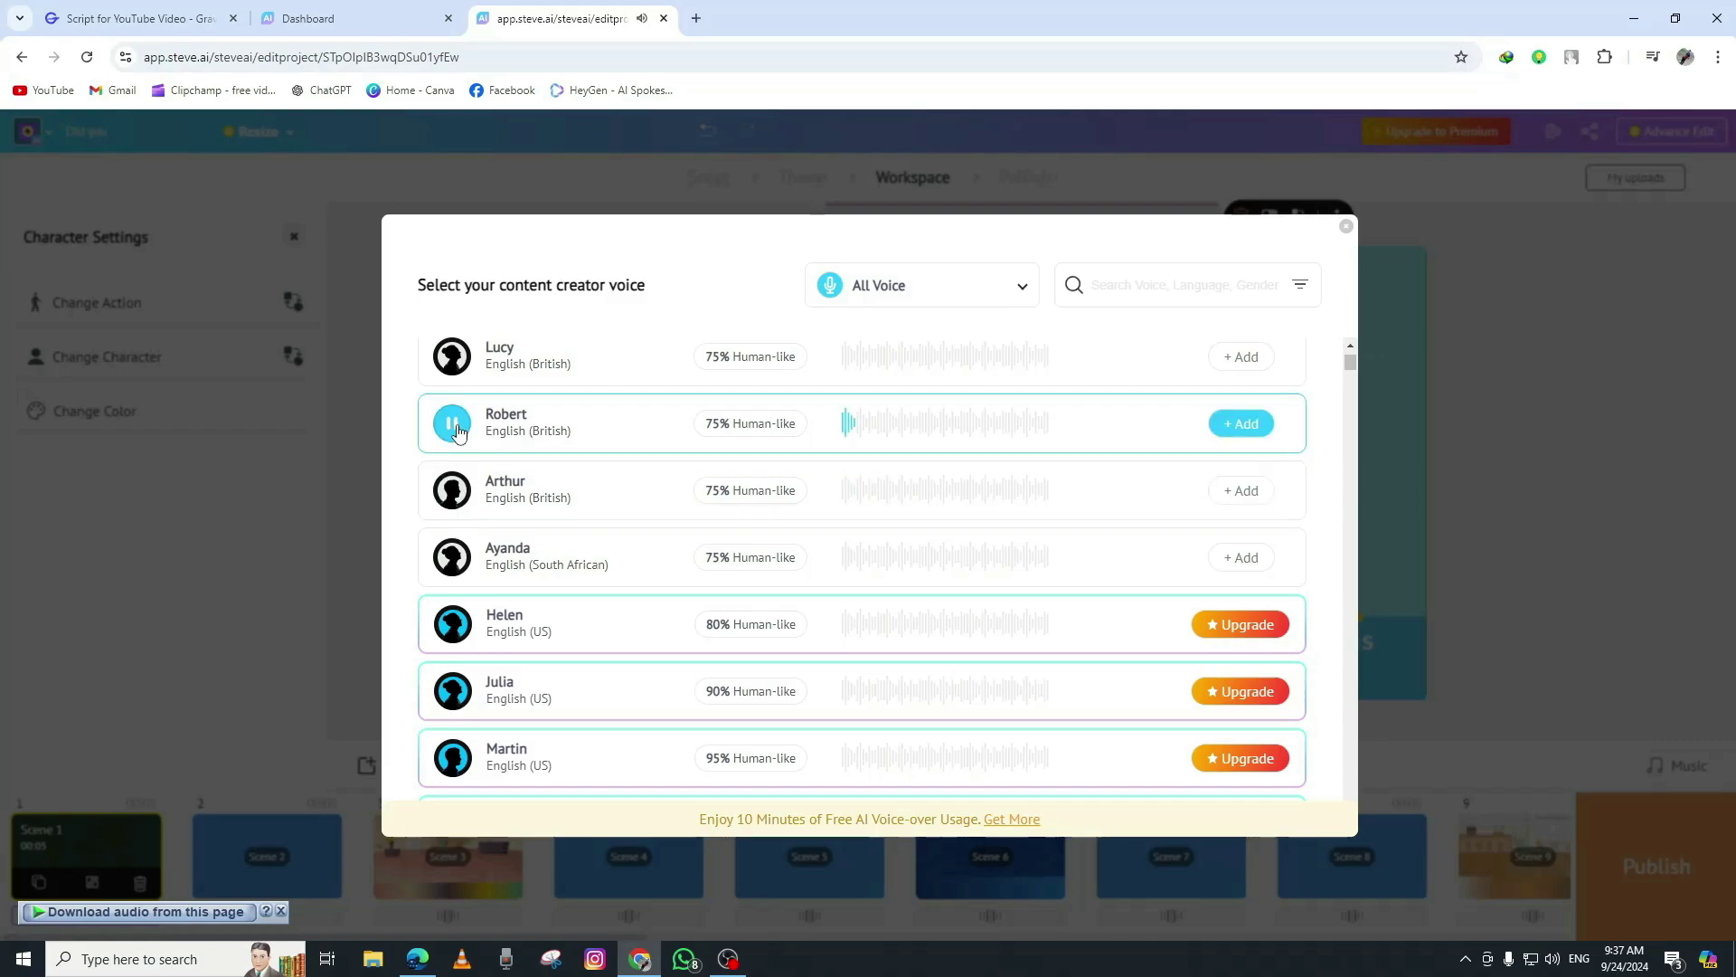
pyautogui.click(458, 433)
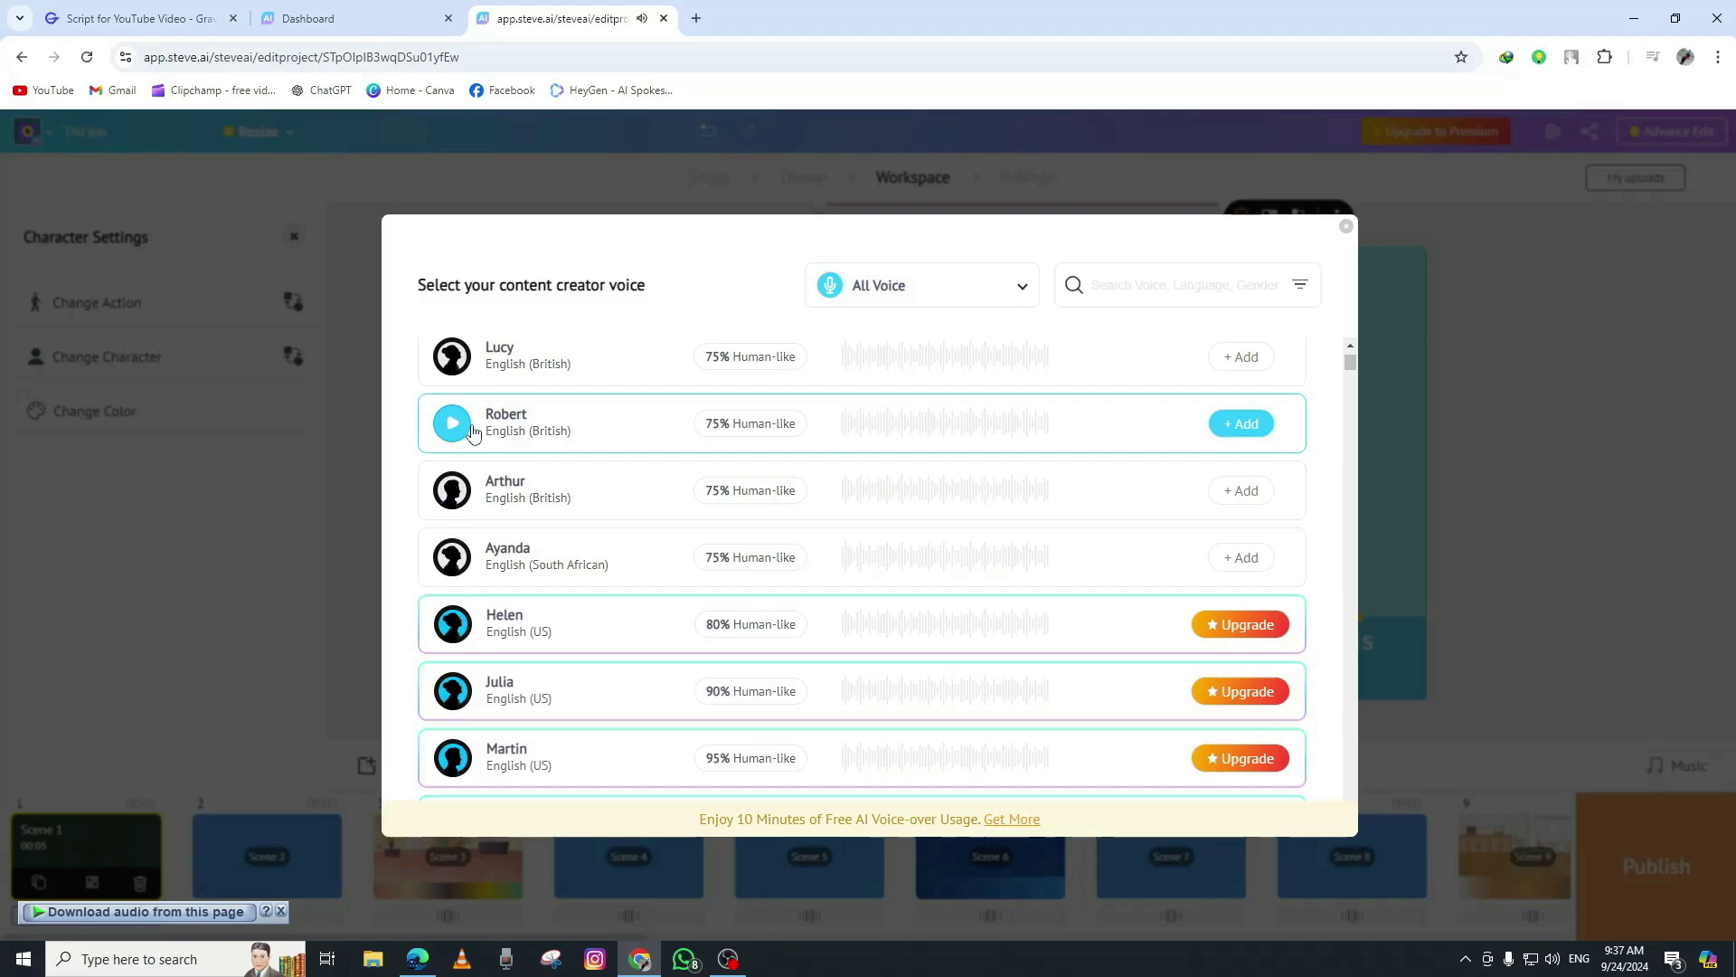
# - Add Robert's voice to all scenes and preview the narrated video
pyautogui.click(1232, 428)
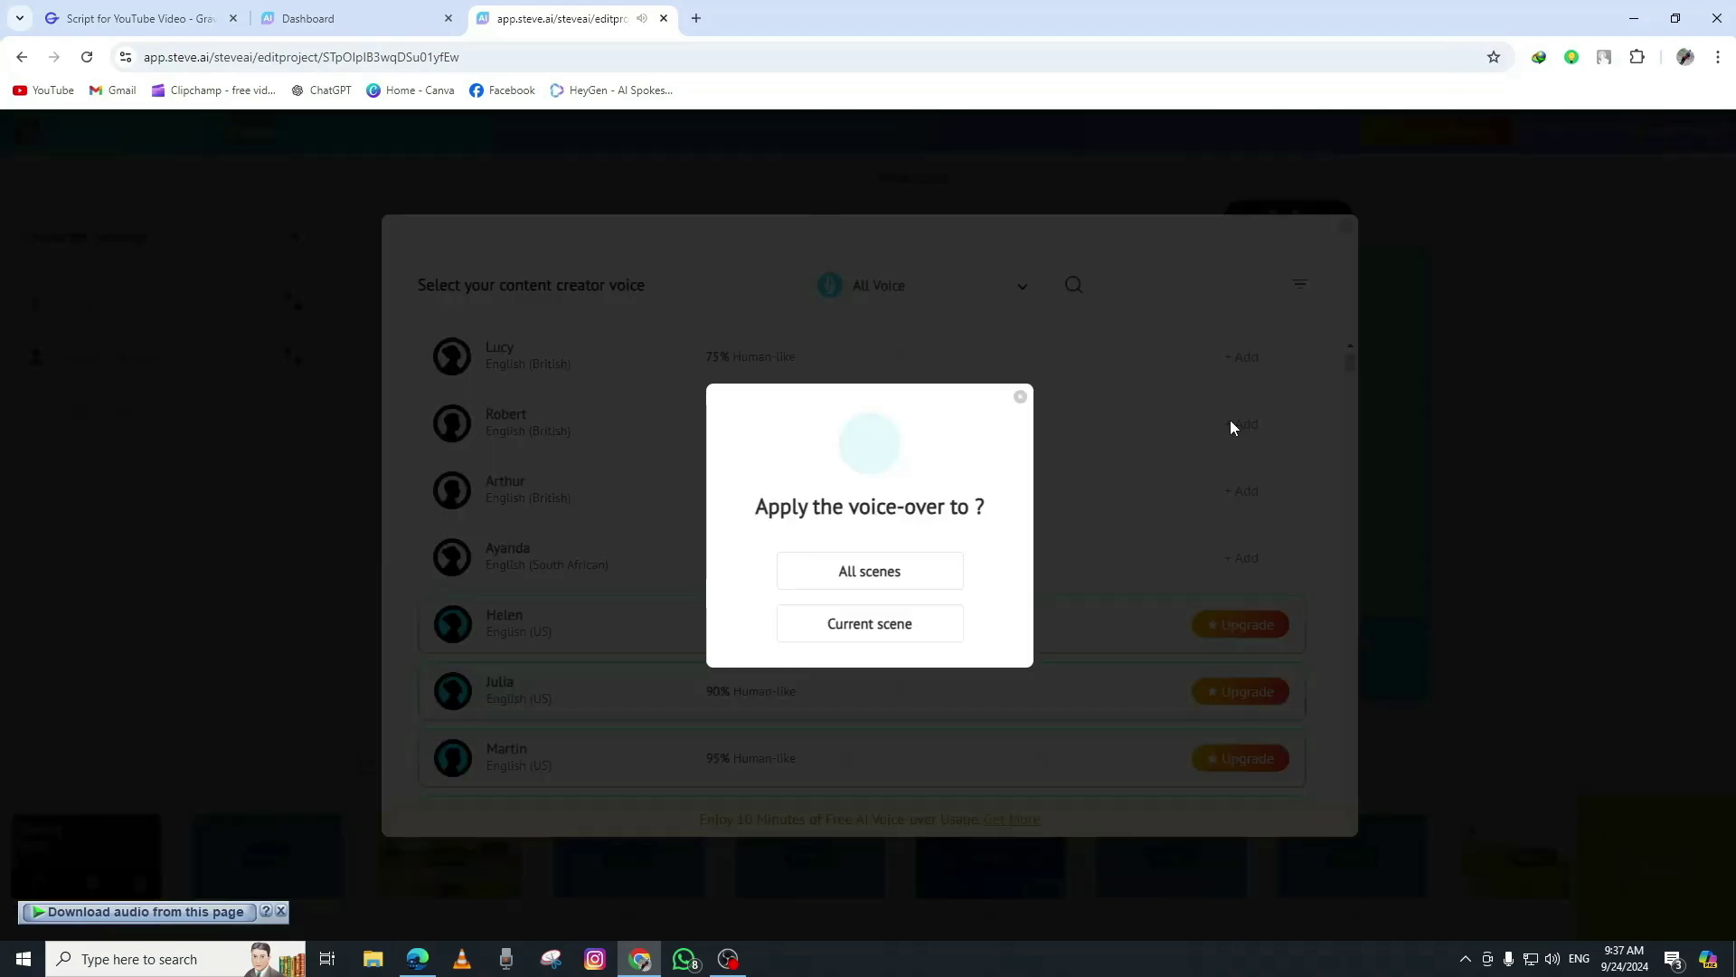
pyautogui.click(888, 576)
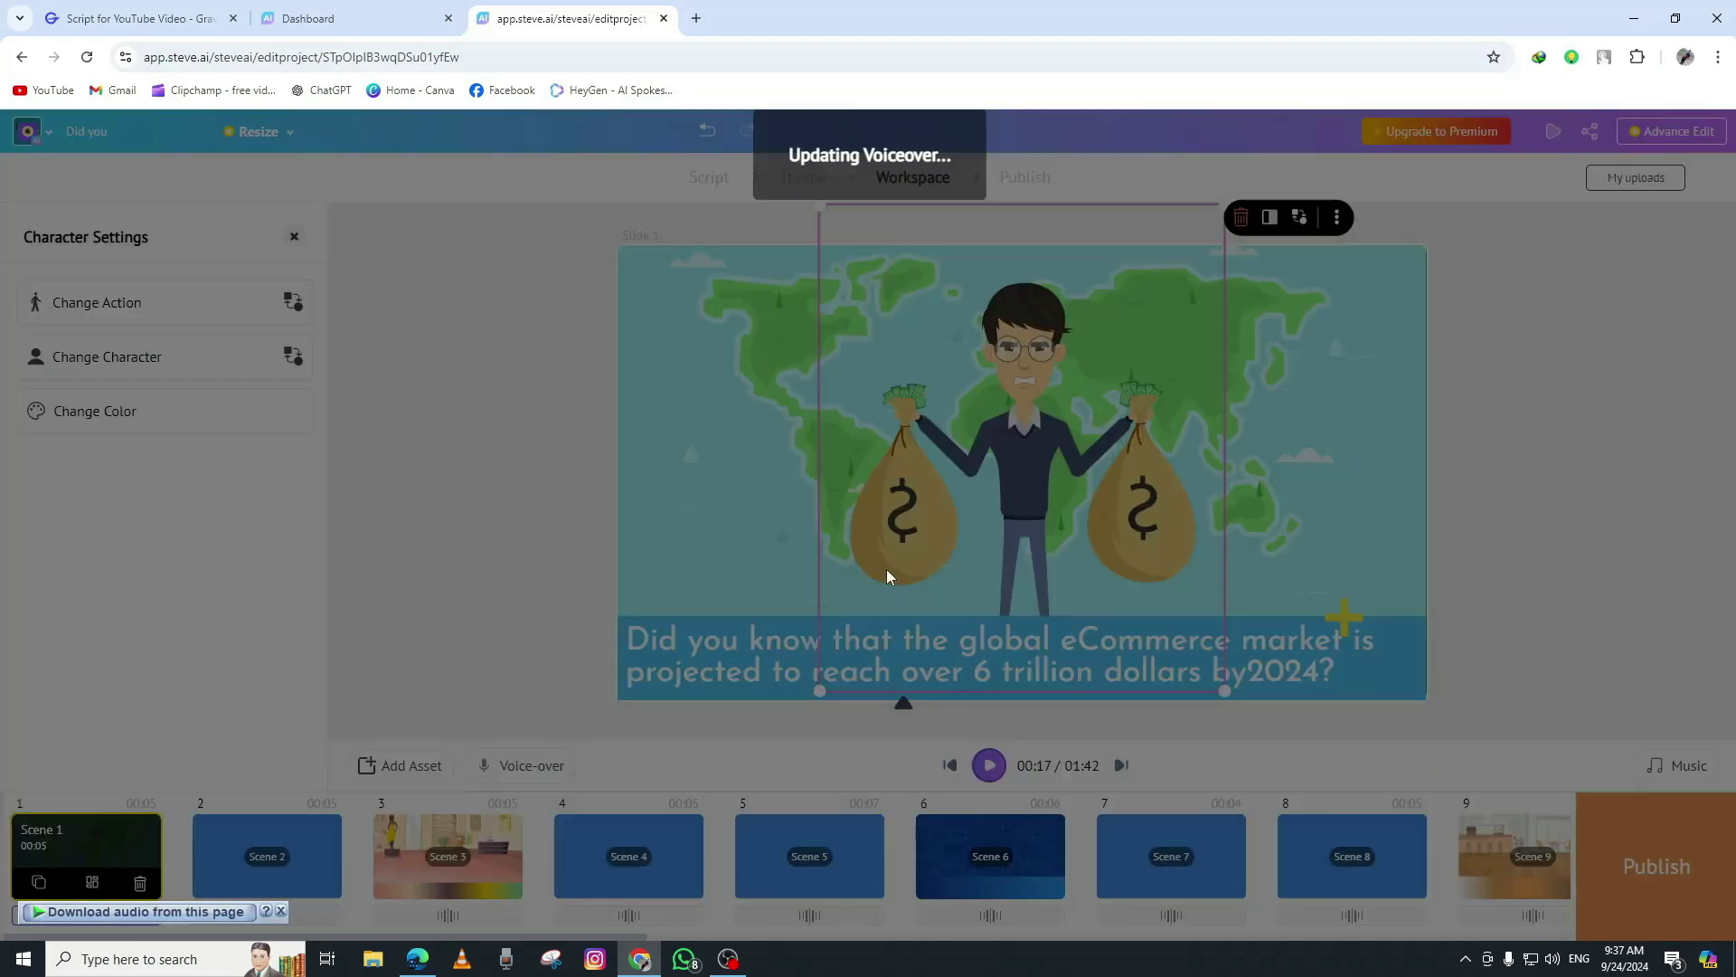
pyautogui.click(989, 765)
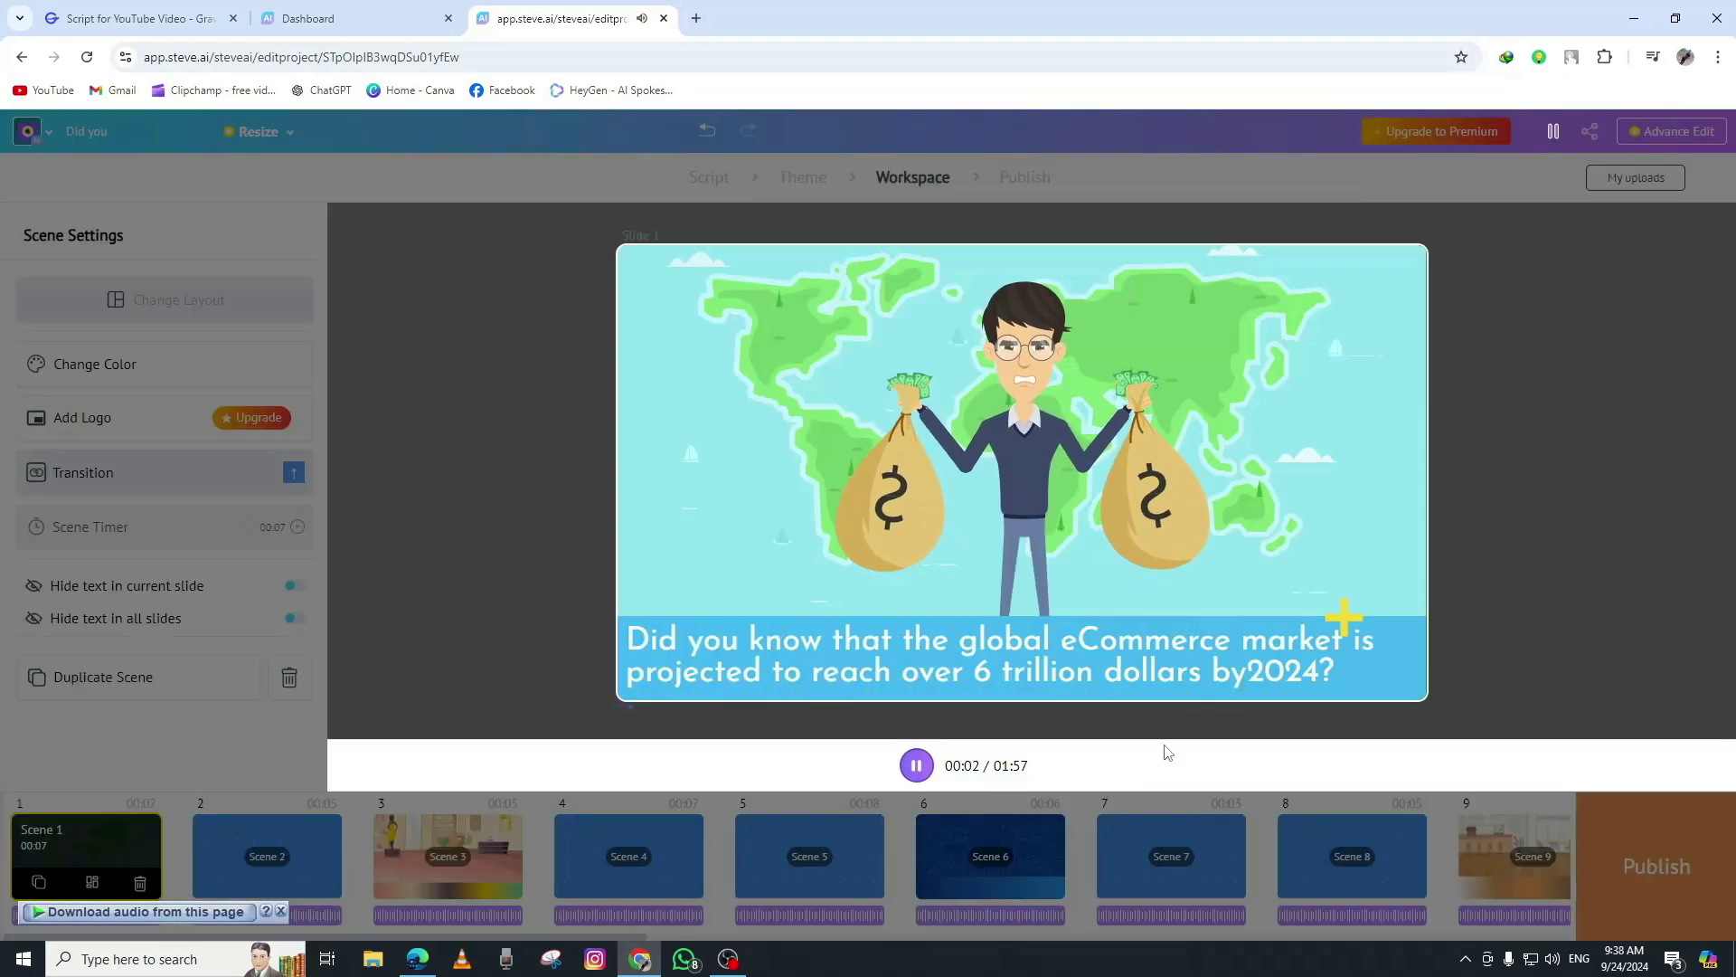
# - Swap the scene's man for the male Brown Hair Tshirt character
pyautogui.click(917, 767)
pyautogui.click(168, 358)
pyautogui.click(1599, 248)
pyautogui.click(1575, 331)
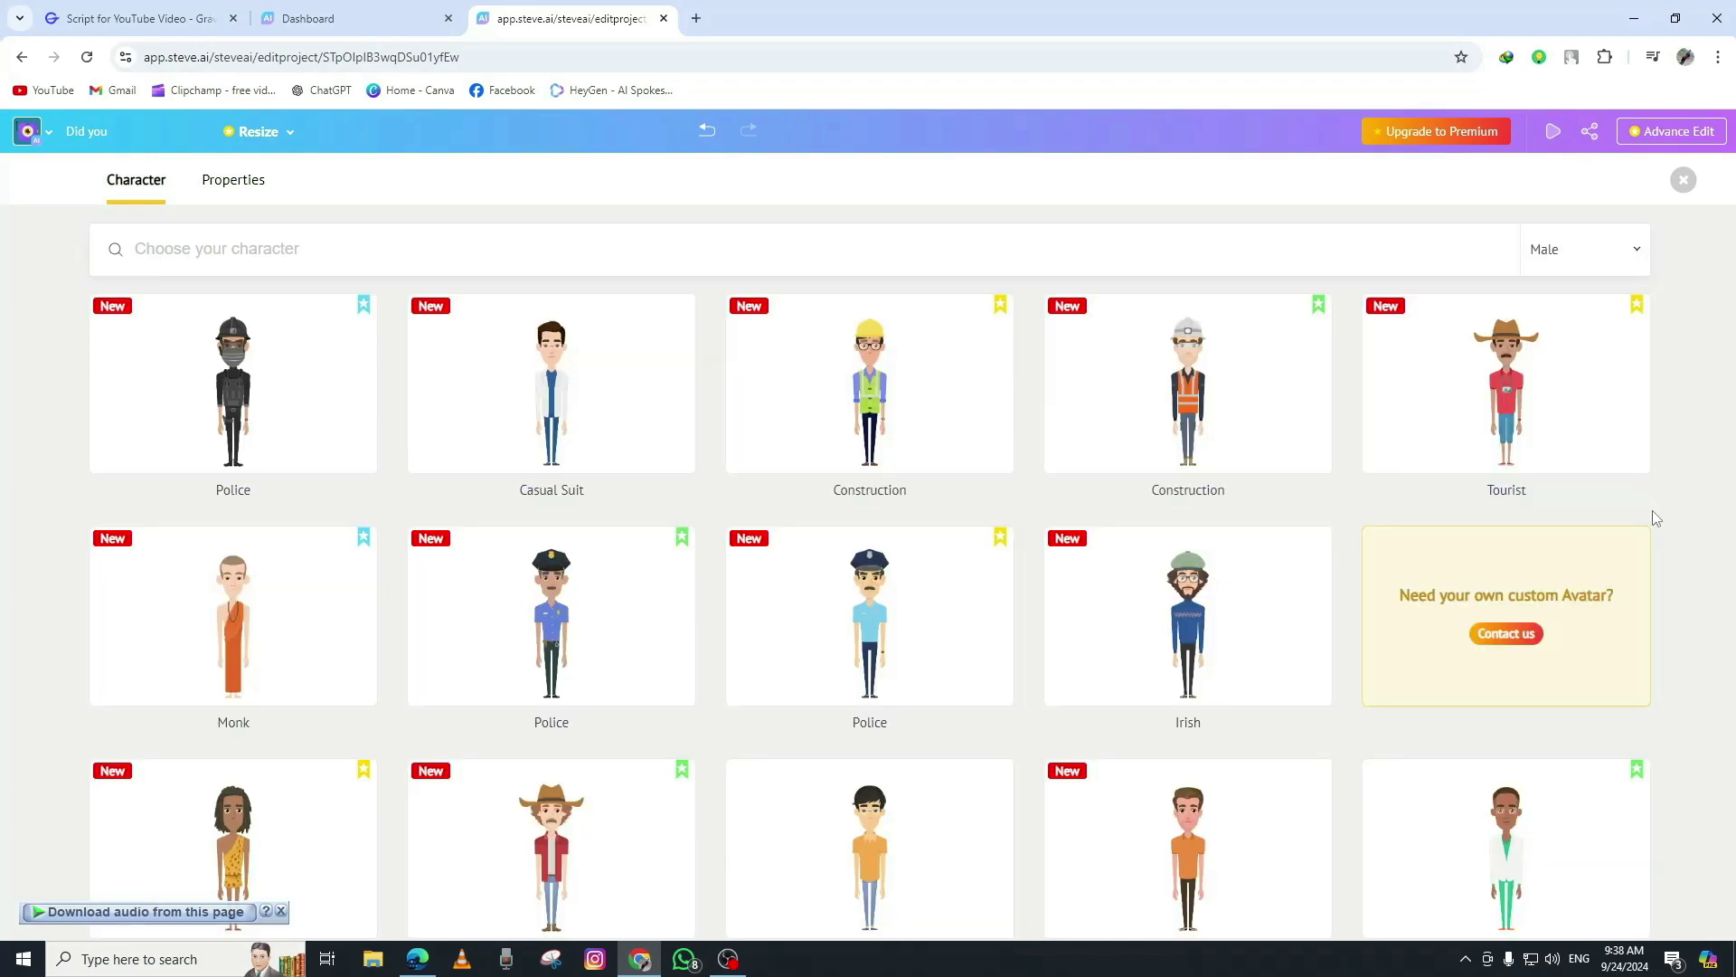
pyautogui.scroll(-3, 1664, 506)
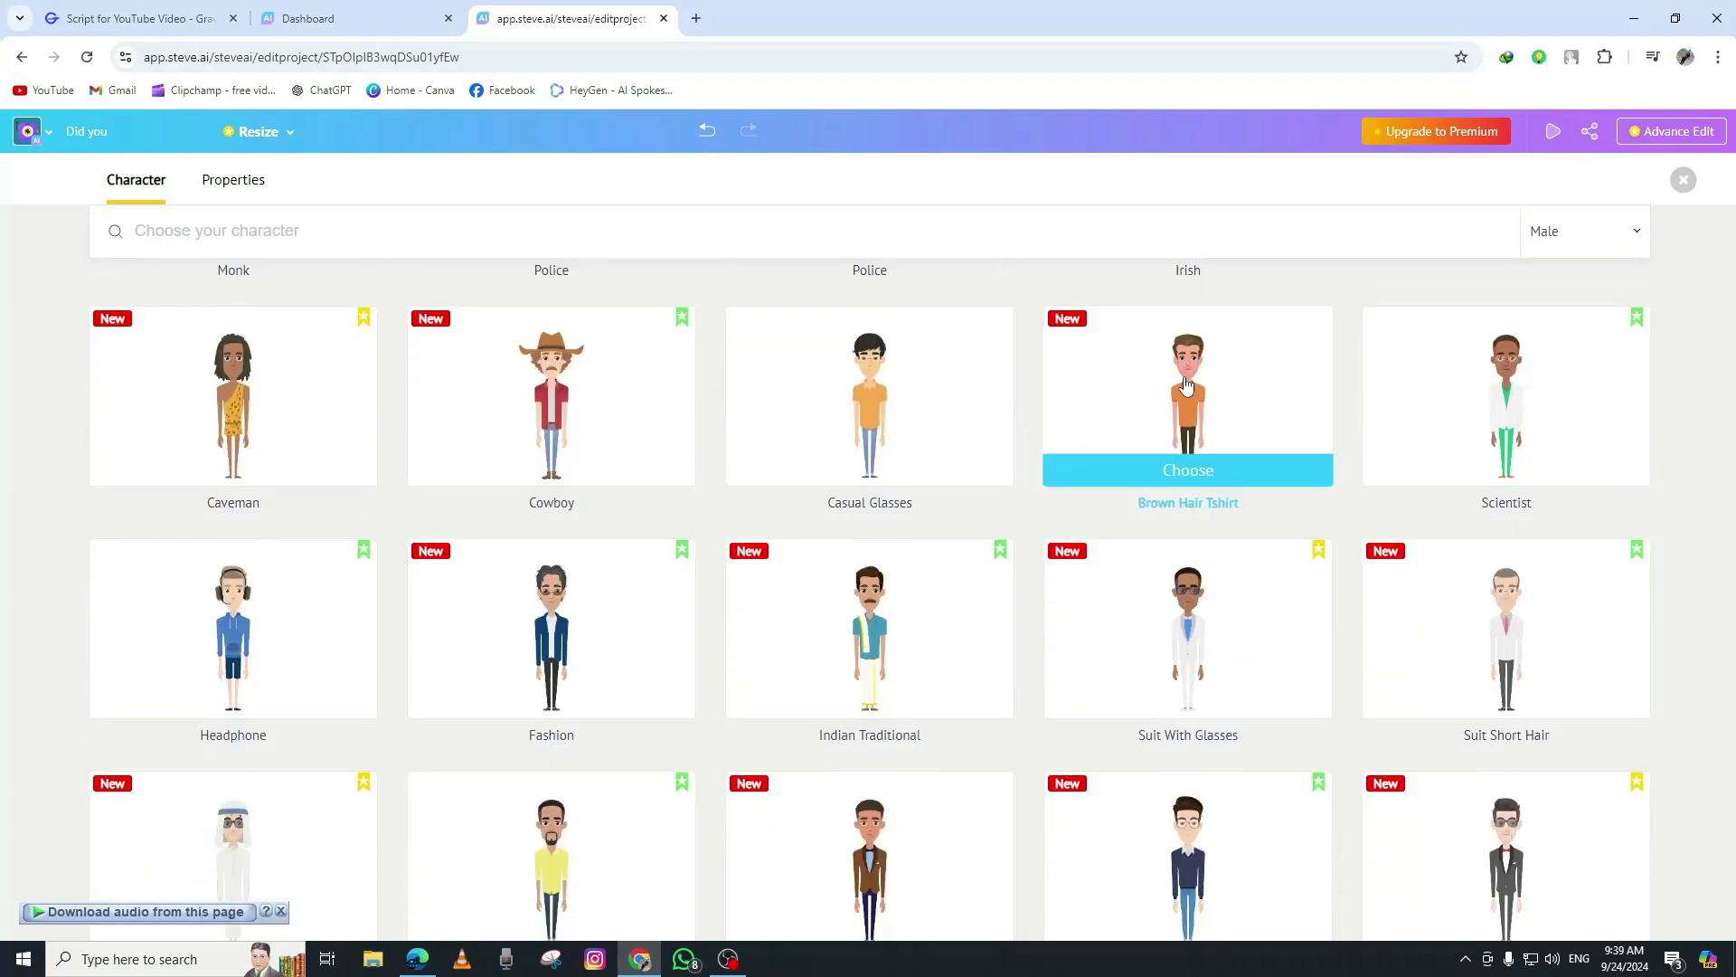
pyautogui.scroll(-3, 1217, 455)
pyautogui.scroll(3, 1208, 475)
pyautogui.scroll(3, 1187, 543)
pyautogui.click(1187, 577)
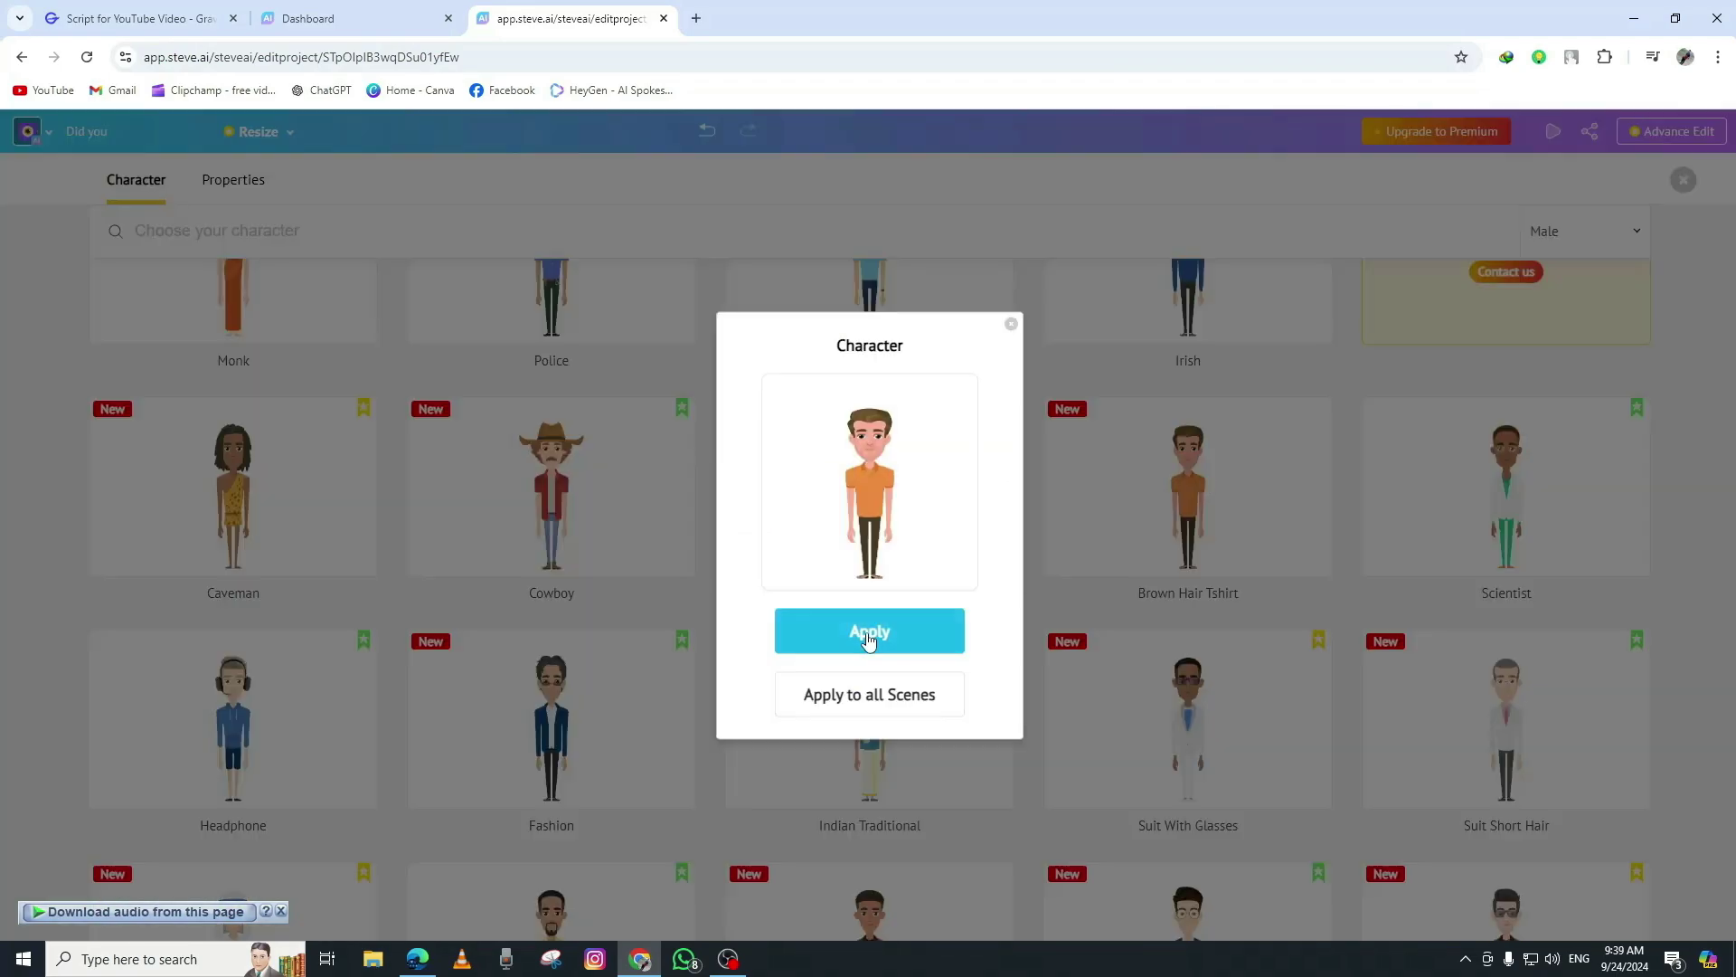
pyautogui.click(837, 671)
pyautogui.click(808, 510)
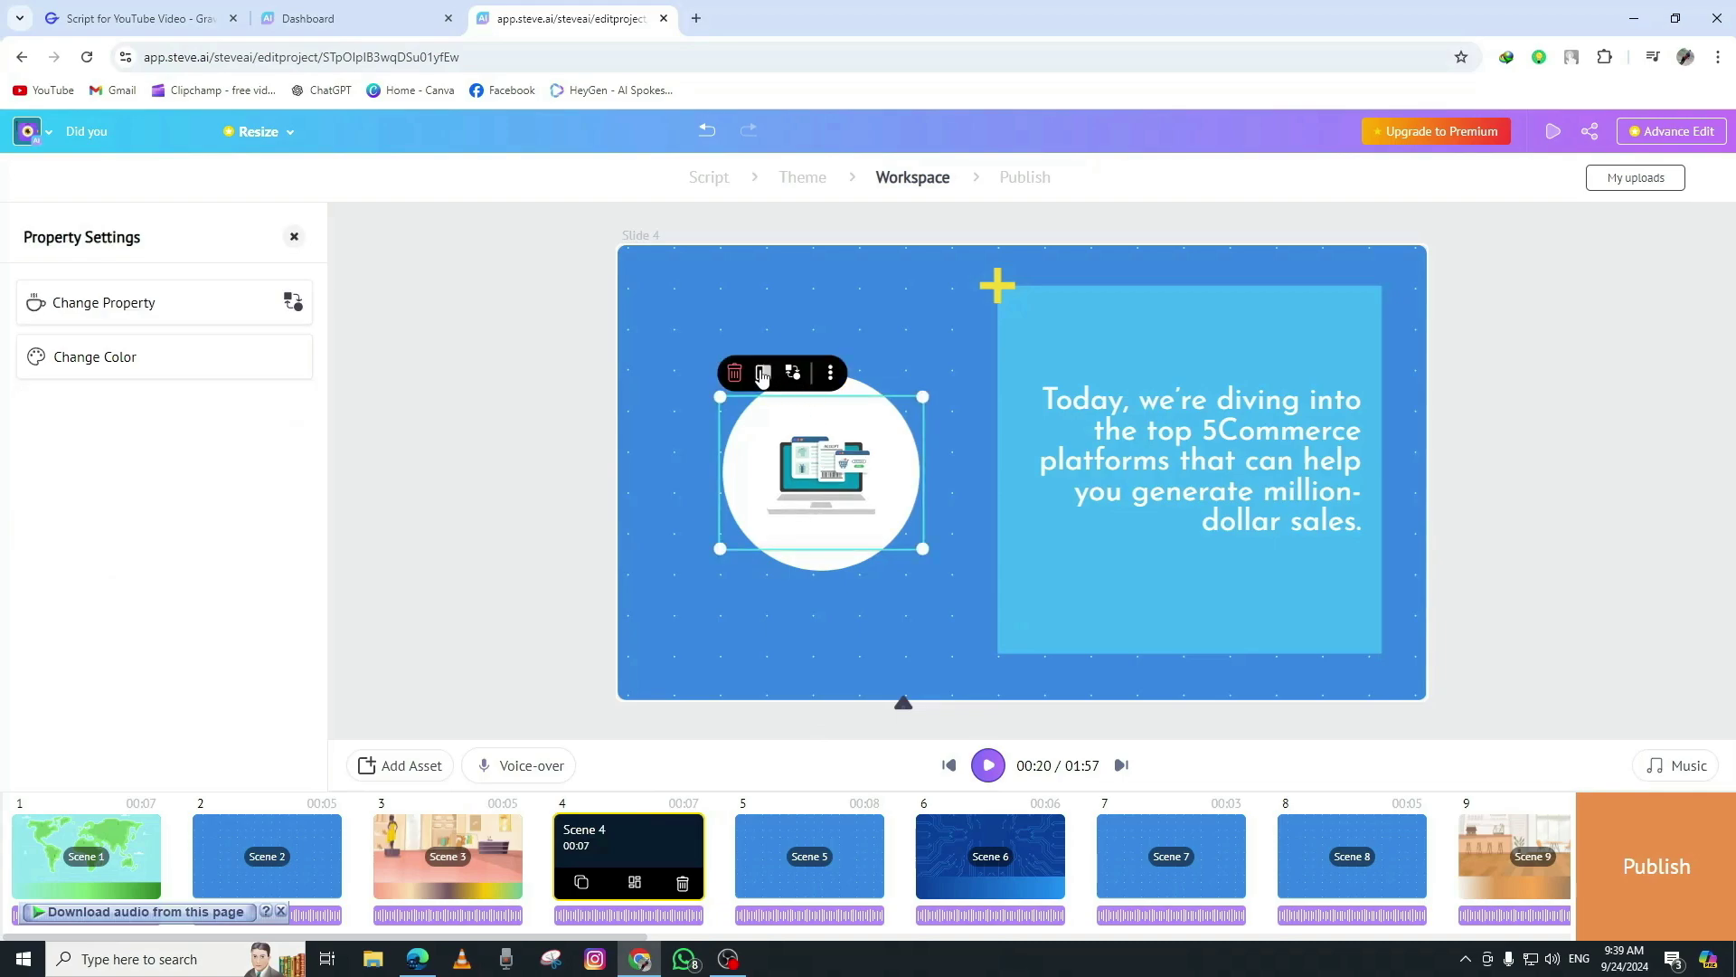
# - Replace Scene 4's laptop illustration with the green money-stack image
pyautogui.click(826, 373)
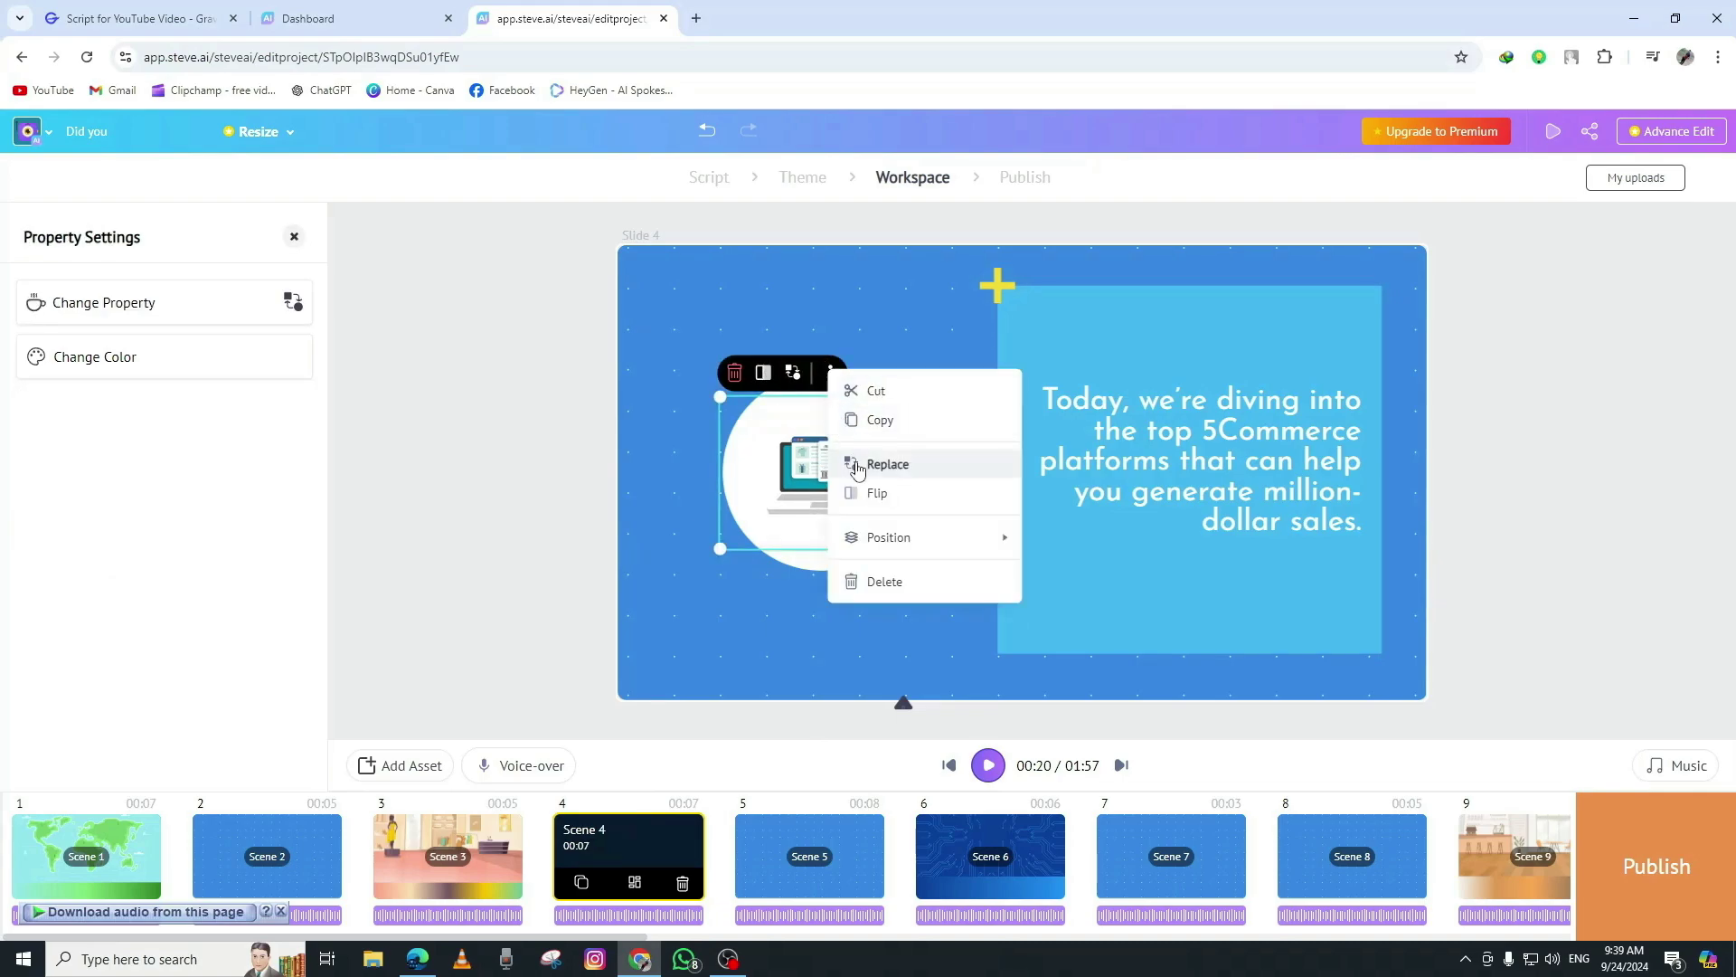
pyautogui.click(856, 464)
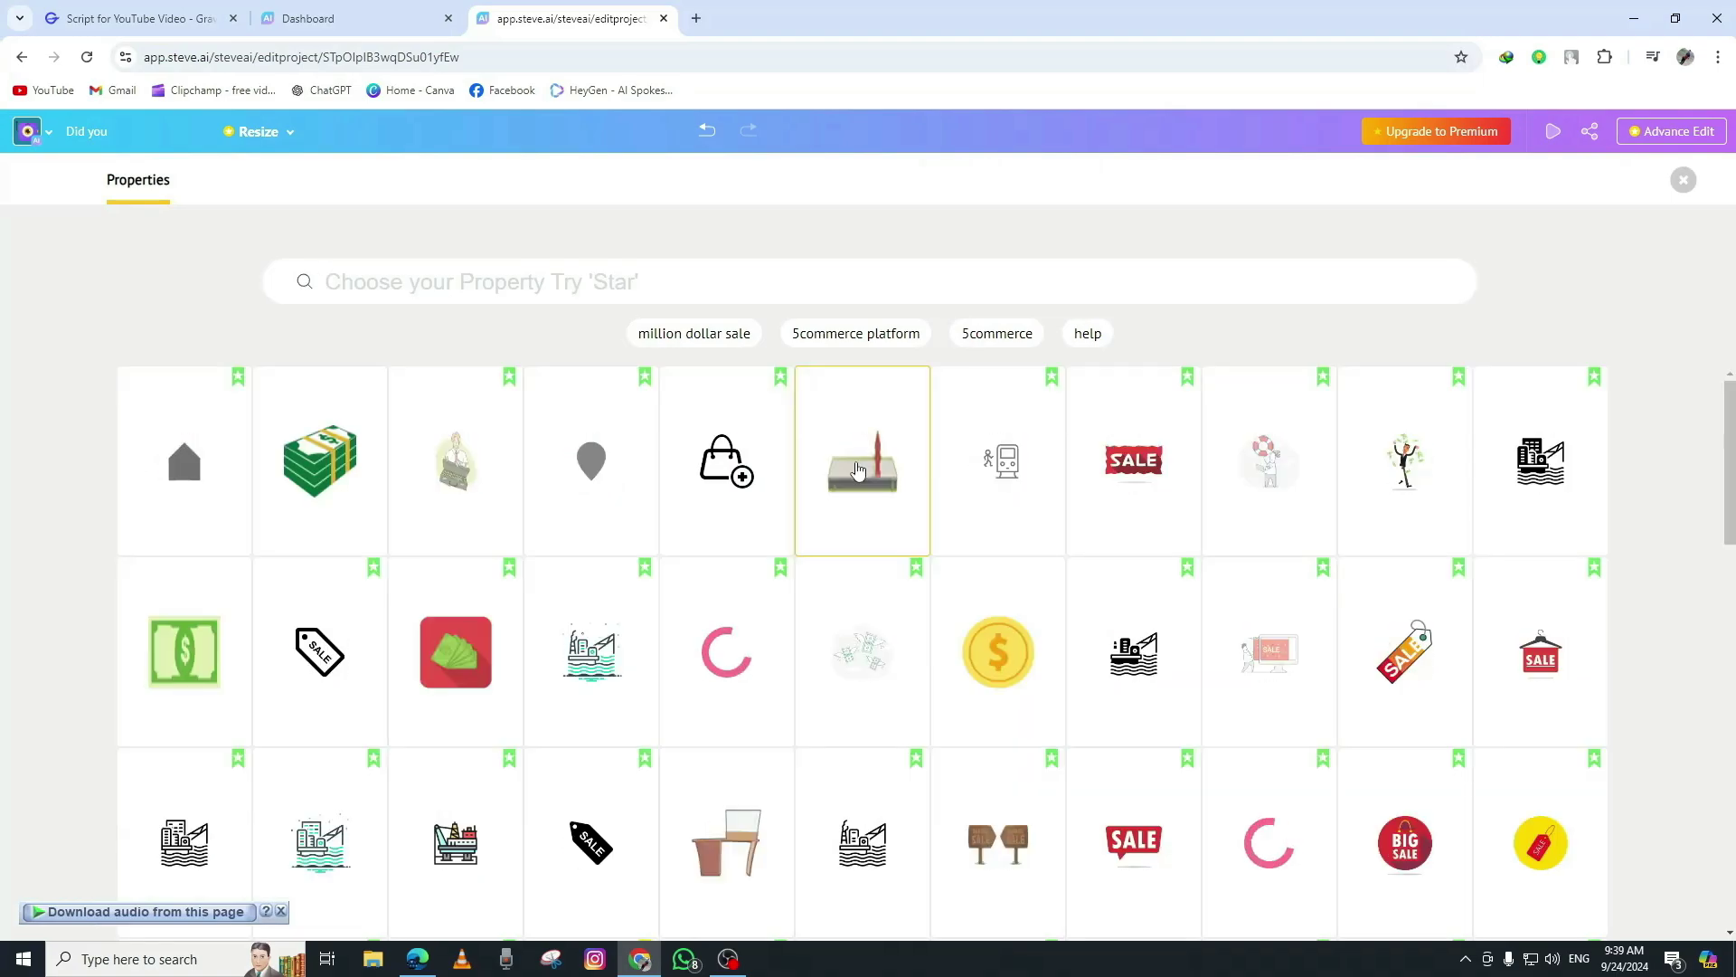
pyautogui.click(347, 465)
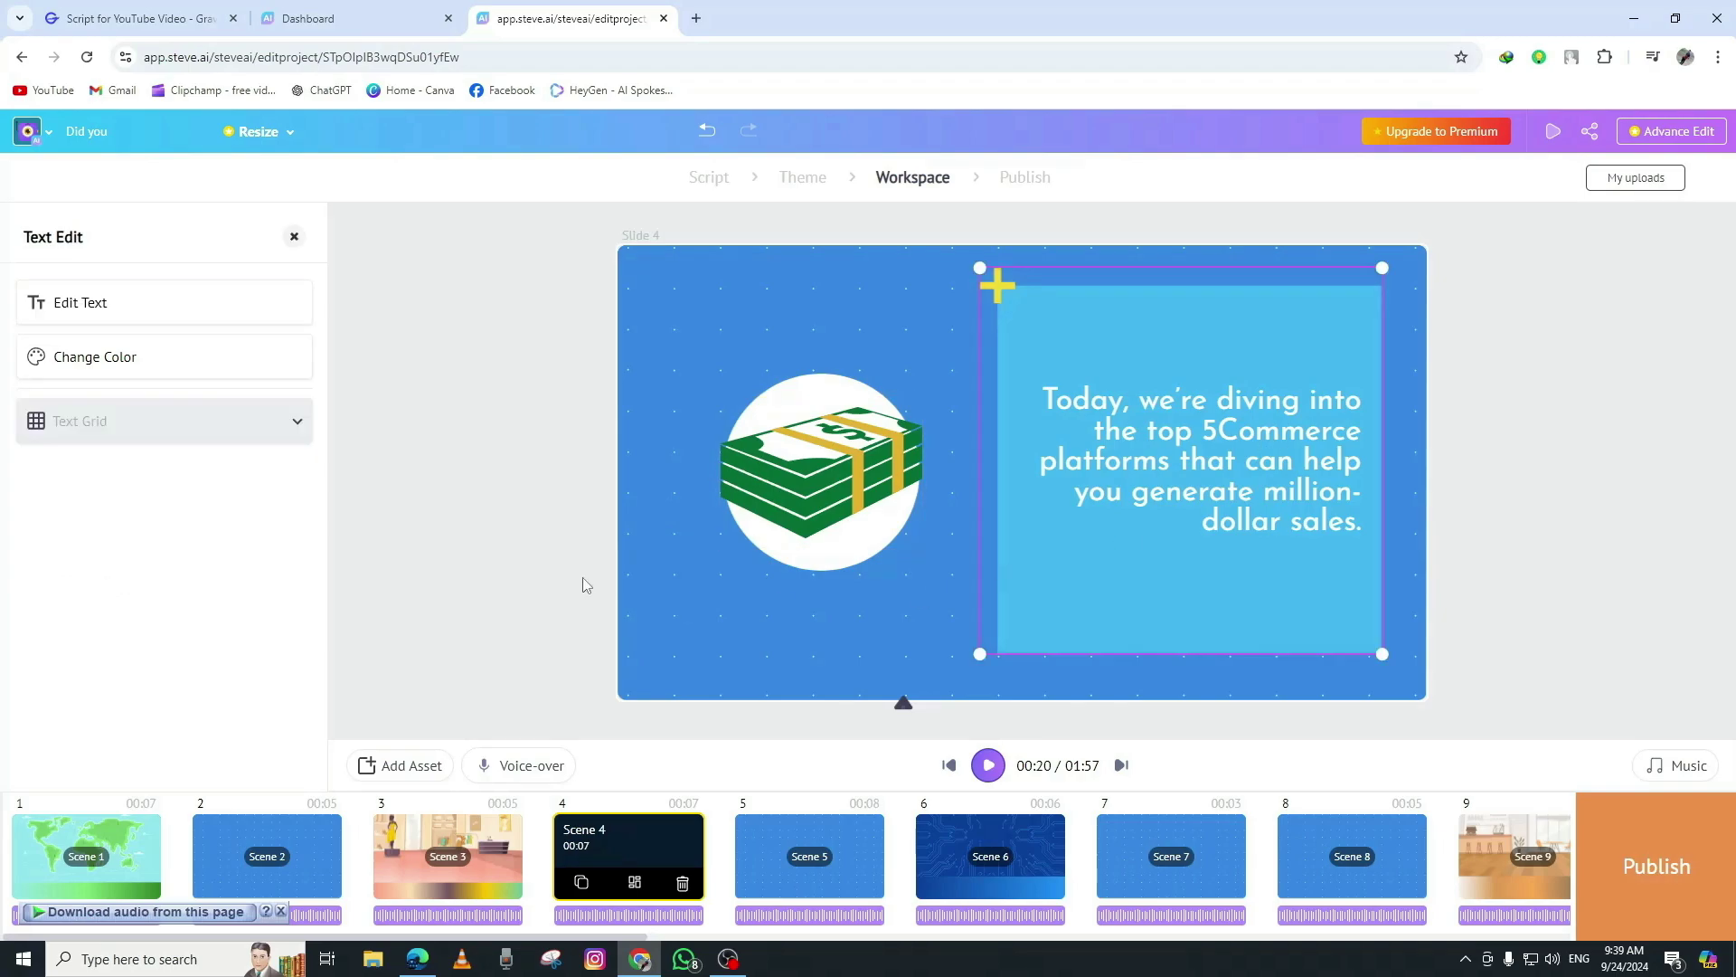
# - Highlight the Scene 4 sentence about the top 5Commerce platforms in yellow
pyautogui.click(194, 300)
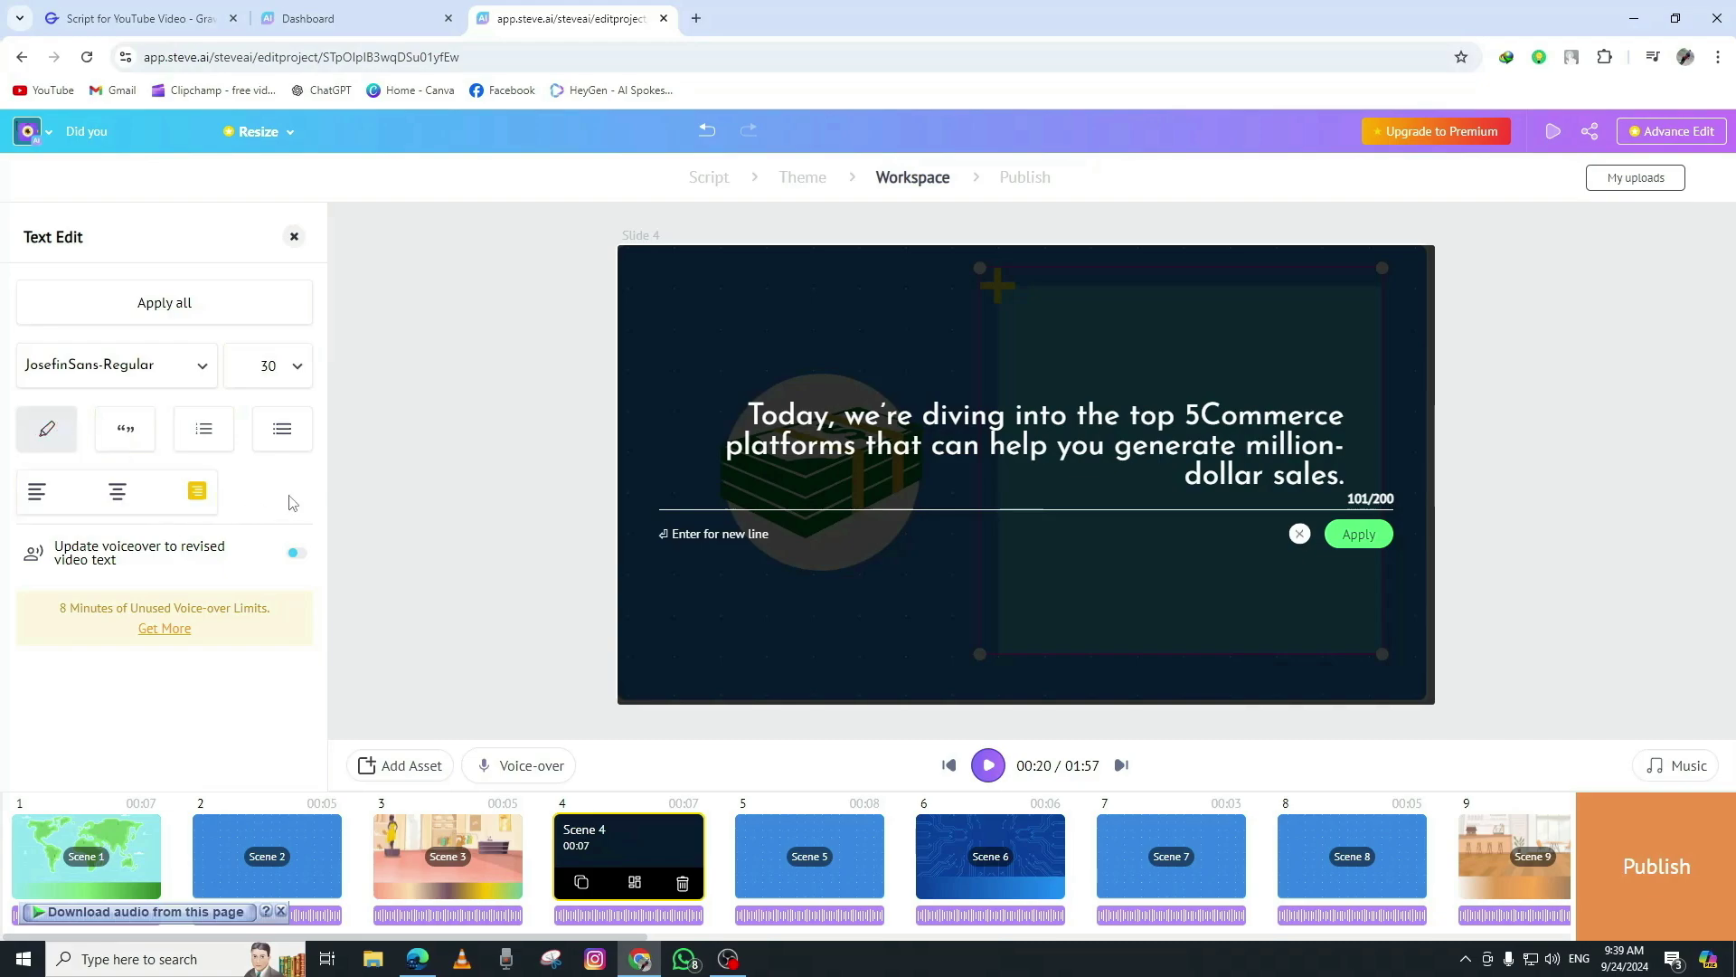
pyautogui.tripleClick(1002, 452)
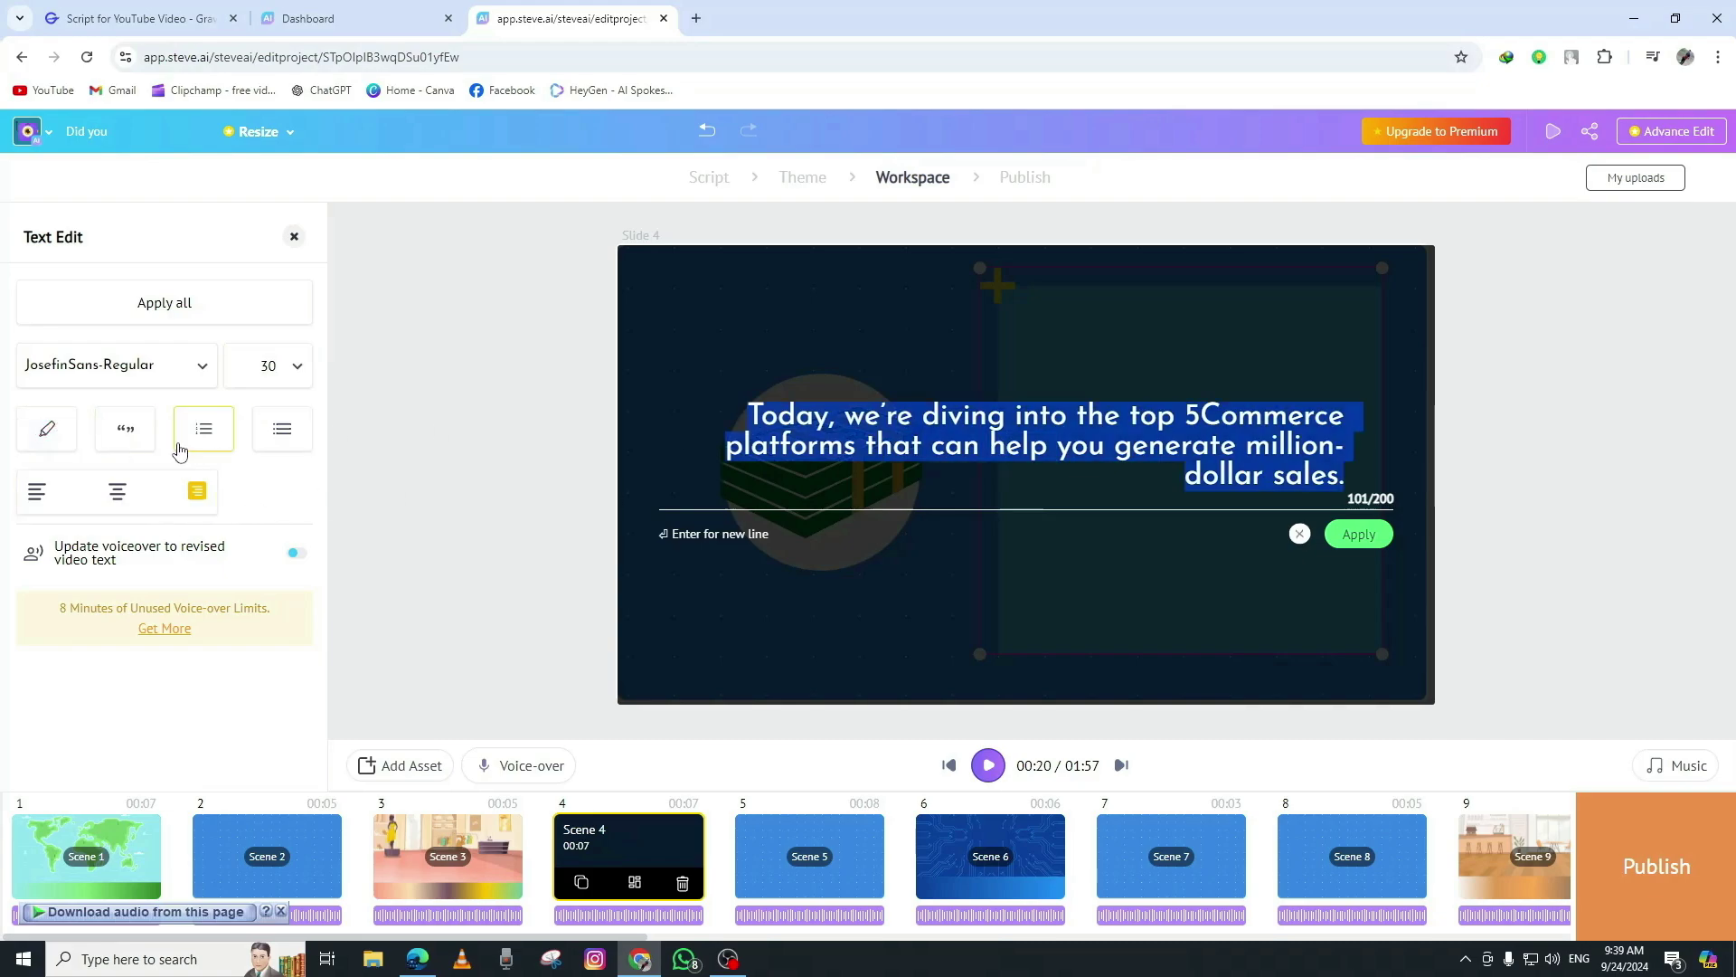
pyautogui.click(49, 429)
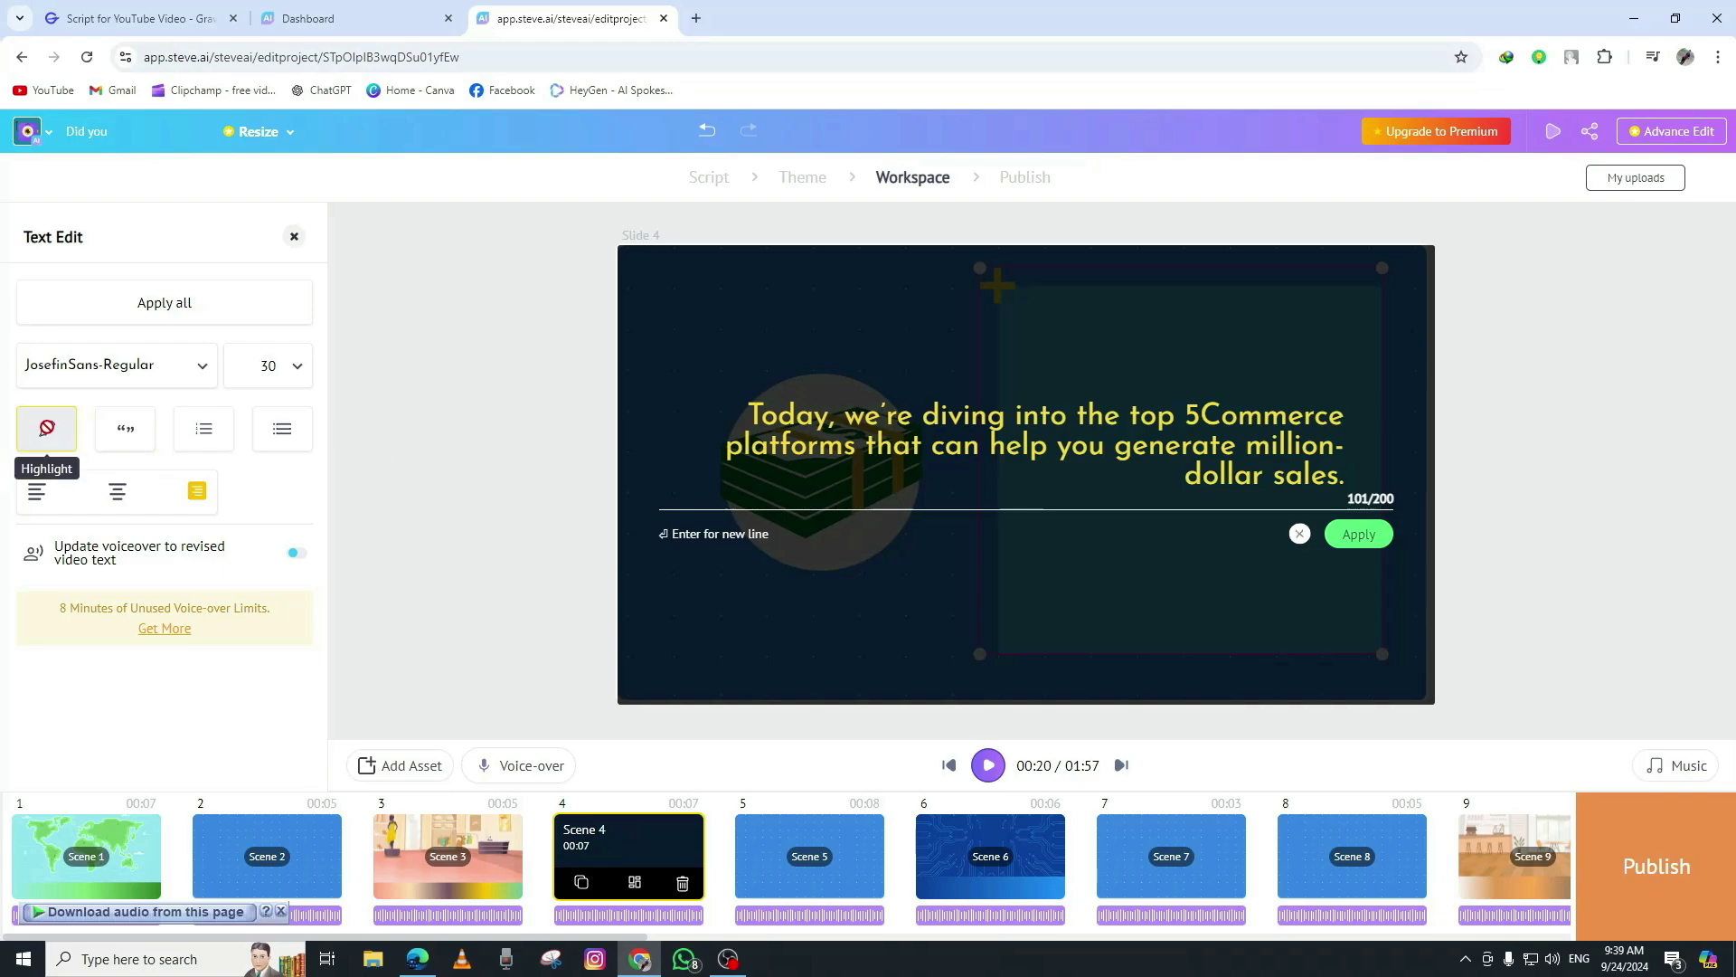
pyautogui.click(182, 310)
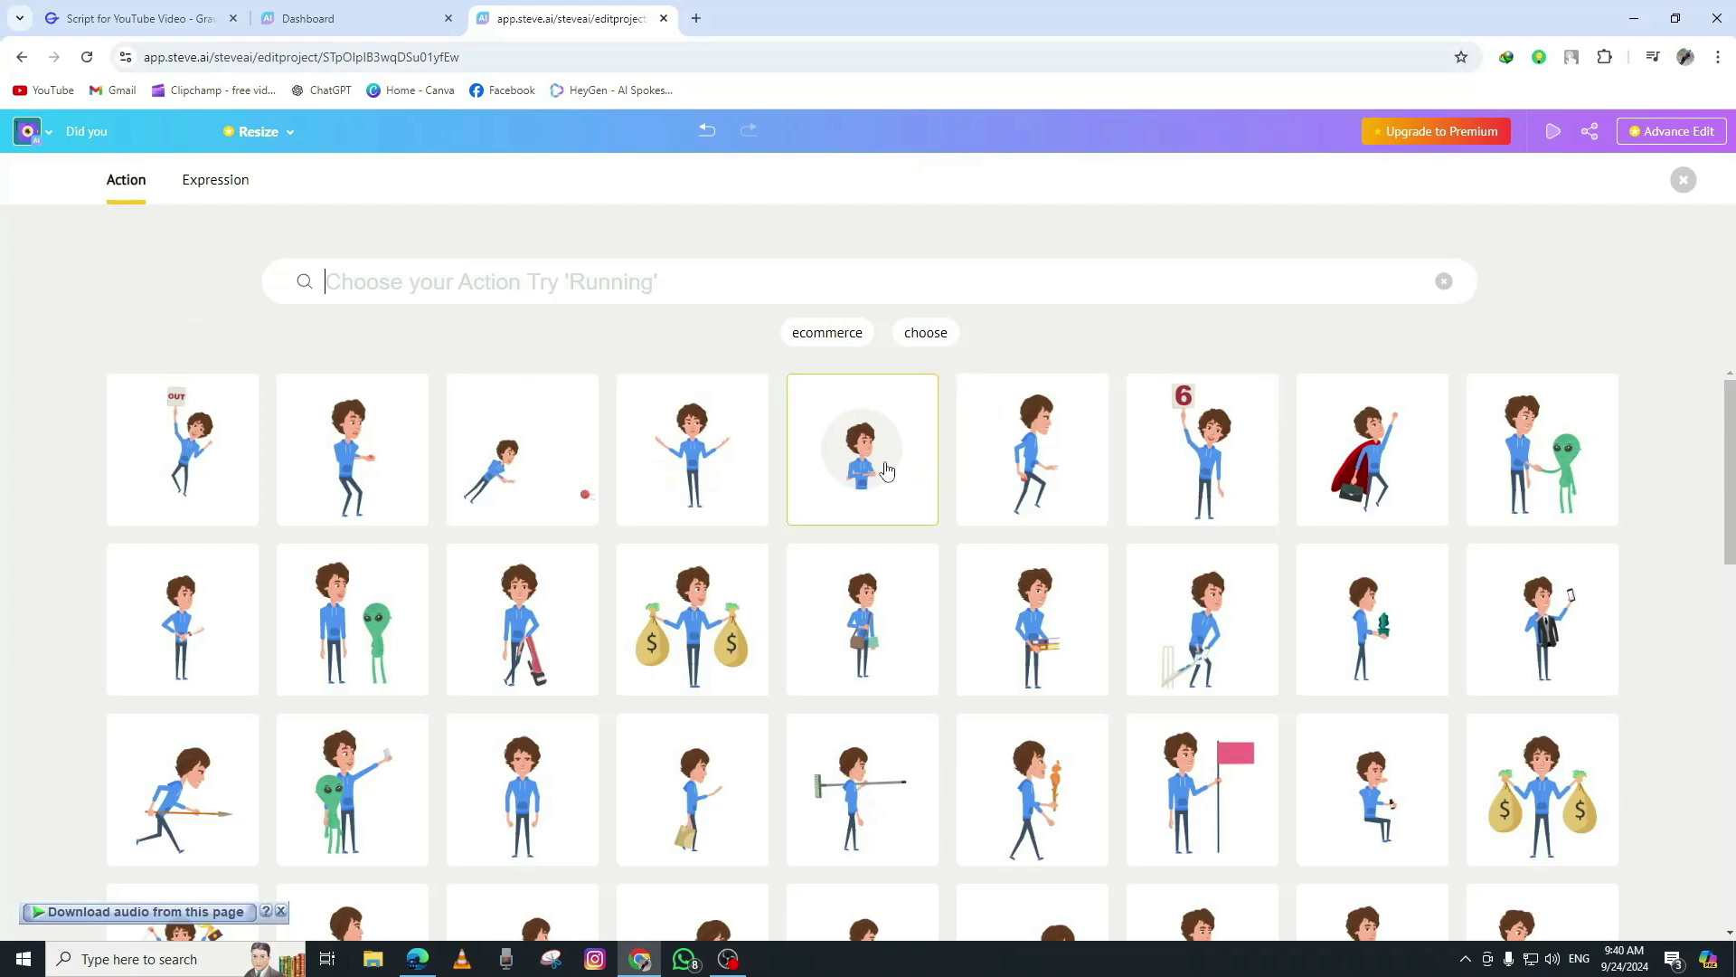
# - Give the Scene 3 man the arms-spread shrug pose and preview it
pyautogui.click(711, 462)
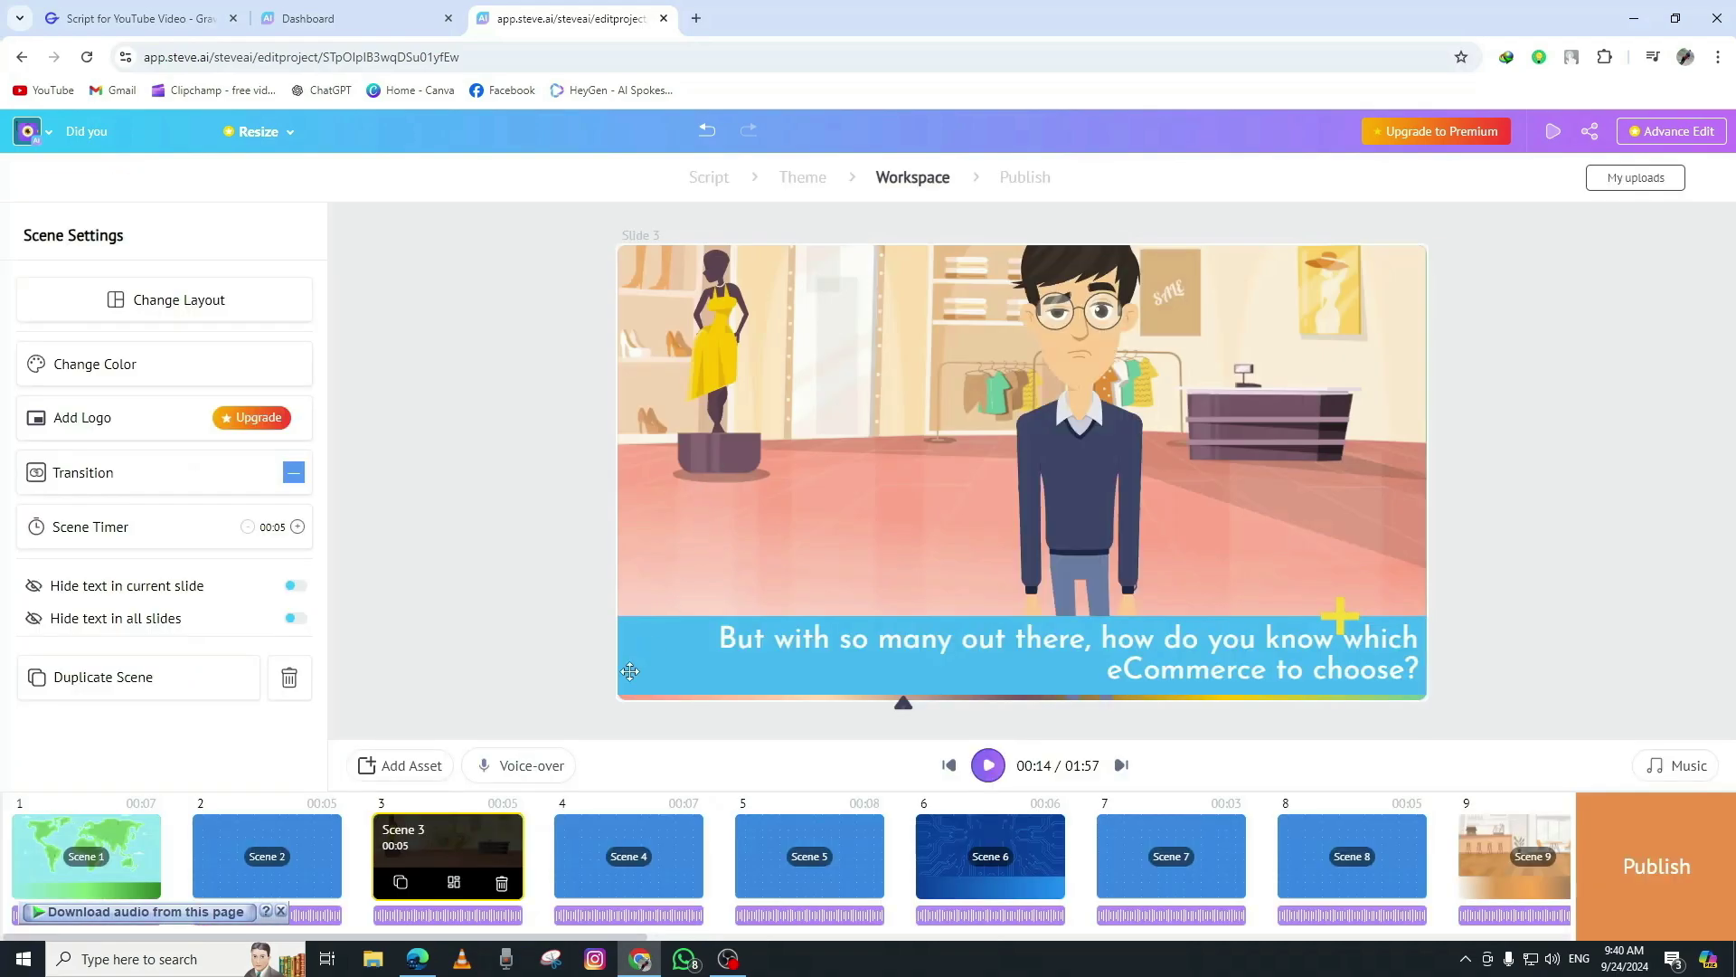
pyautogui.click(989, 765)
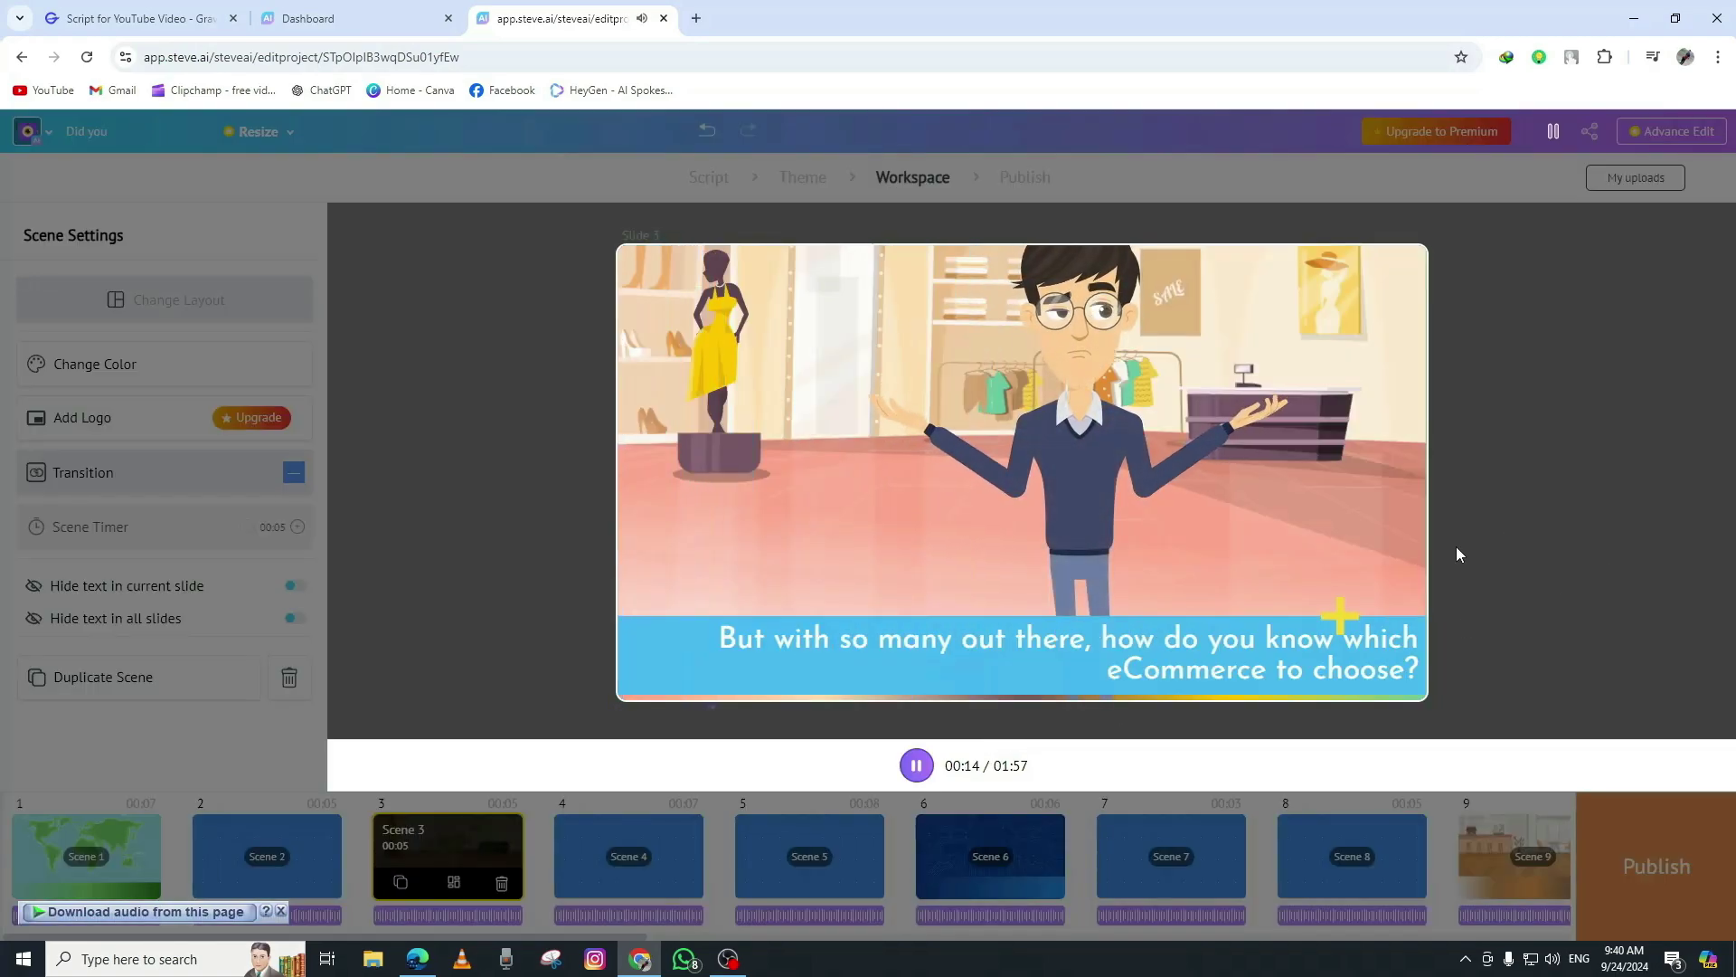
pyautogui.click(1132, 353)
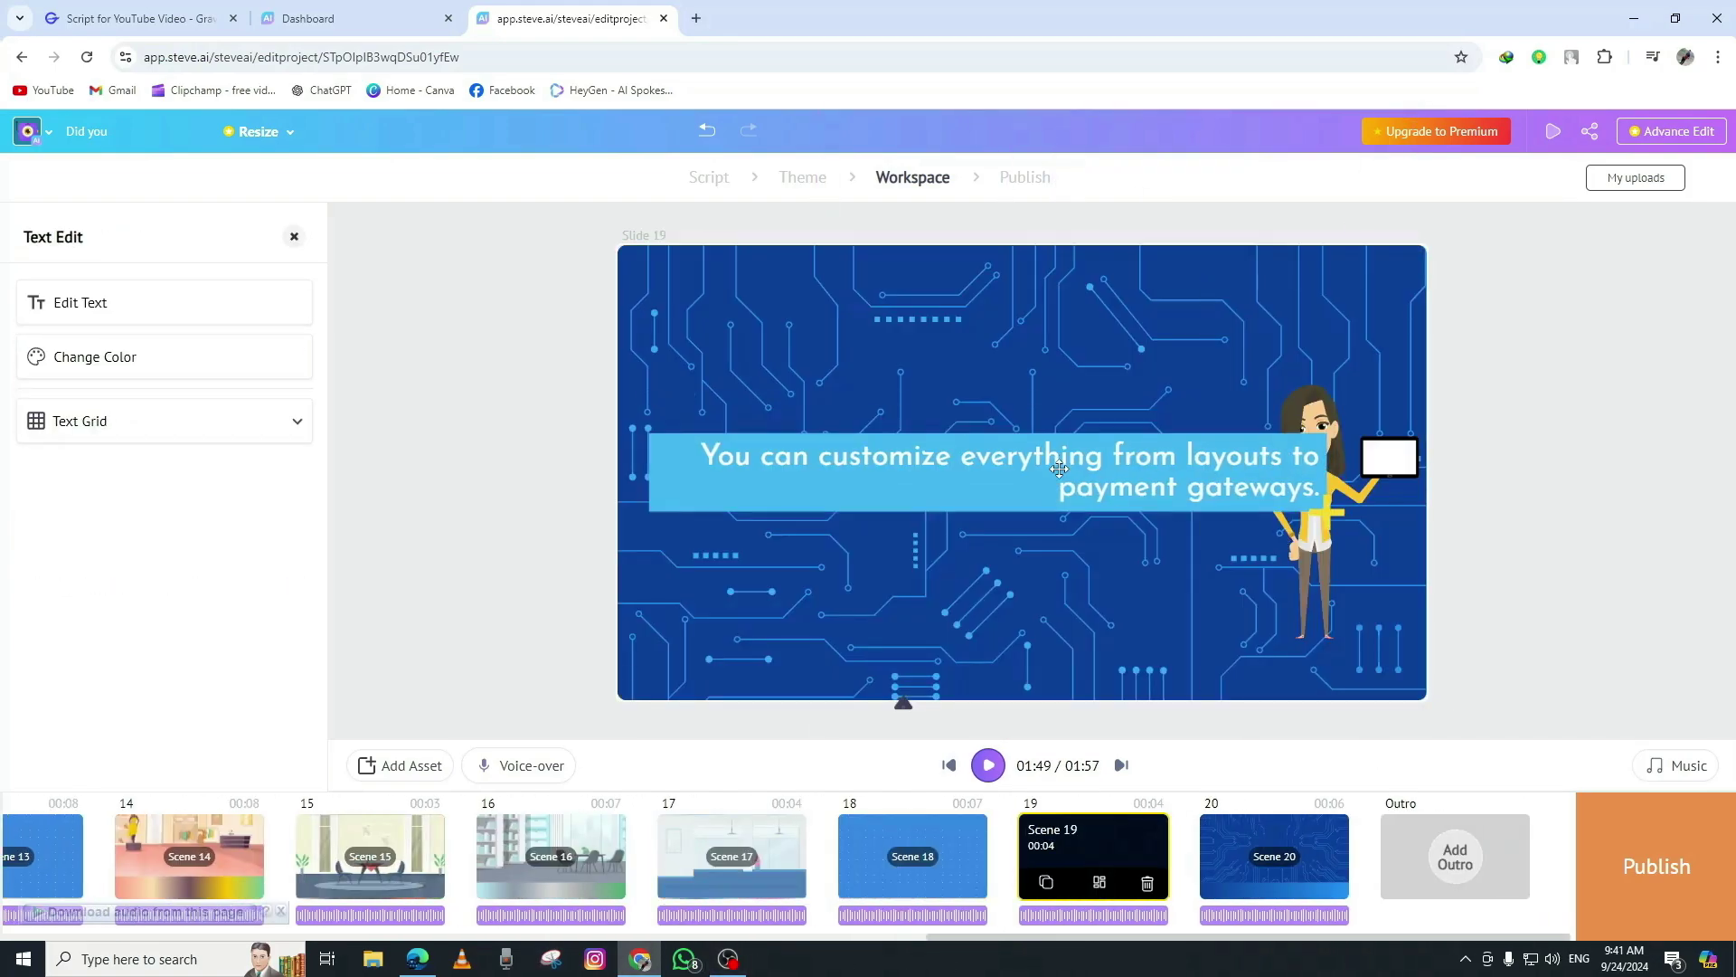
# - Bring the Scene 19 woman in front of the caption, then go to Scene 20
pyautogui.click(1313, 258)
pyautogui.click(1568, 413)
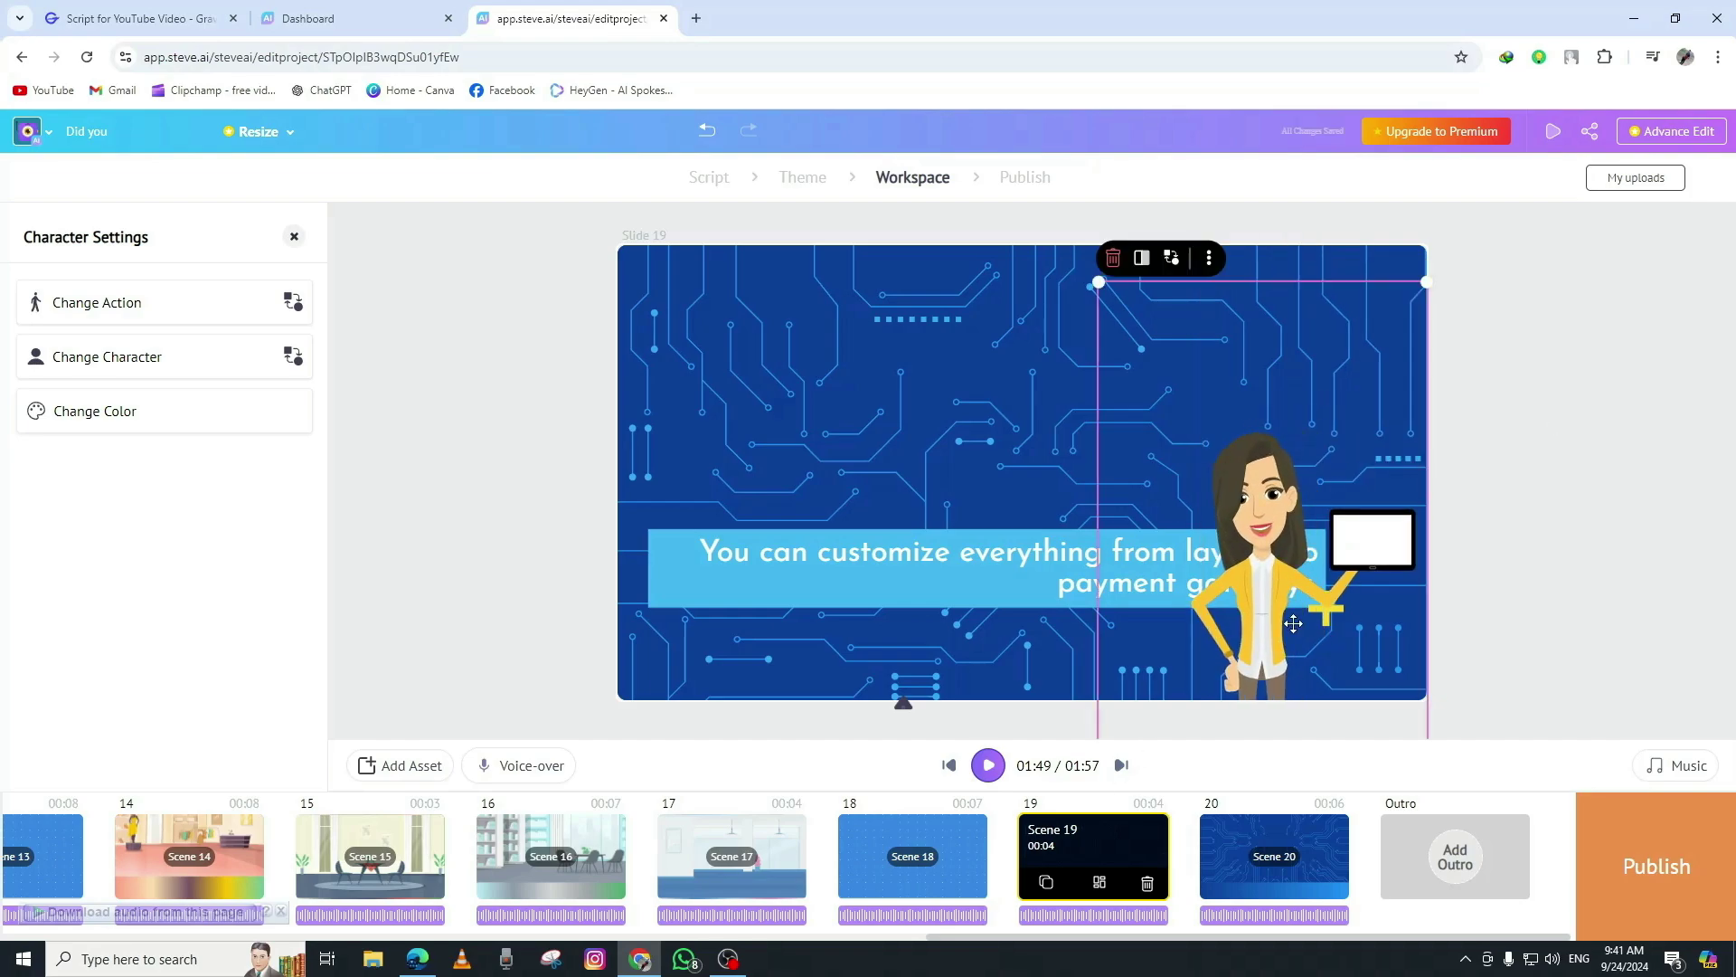
pyautogui.click(1122, 764)
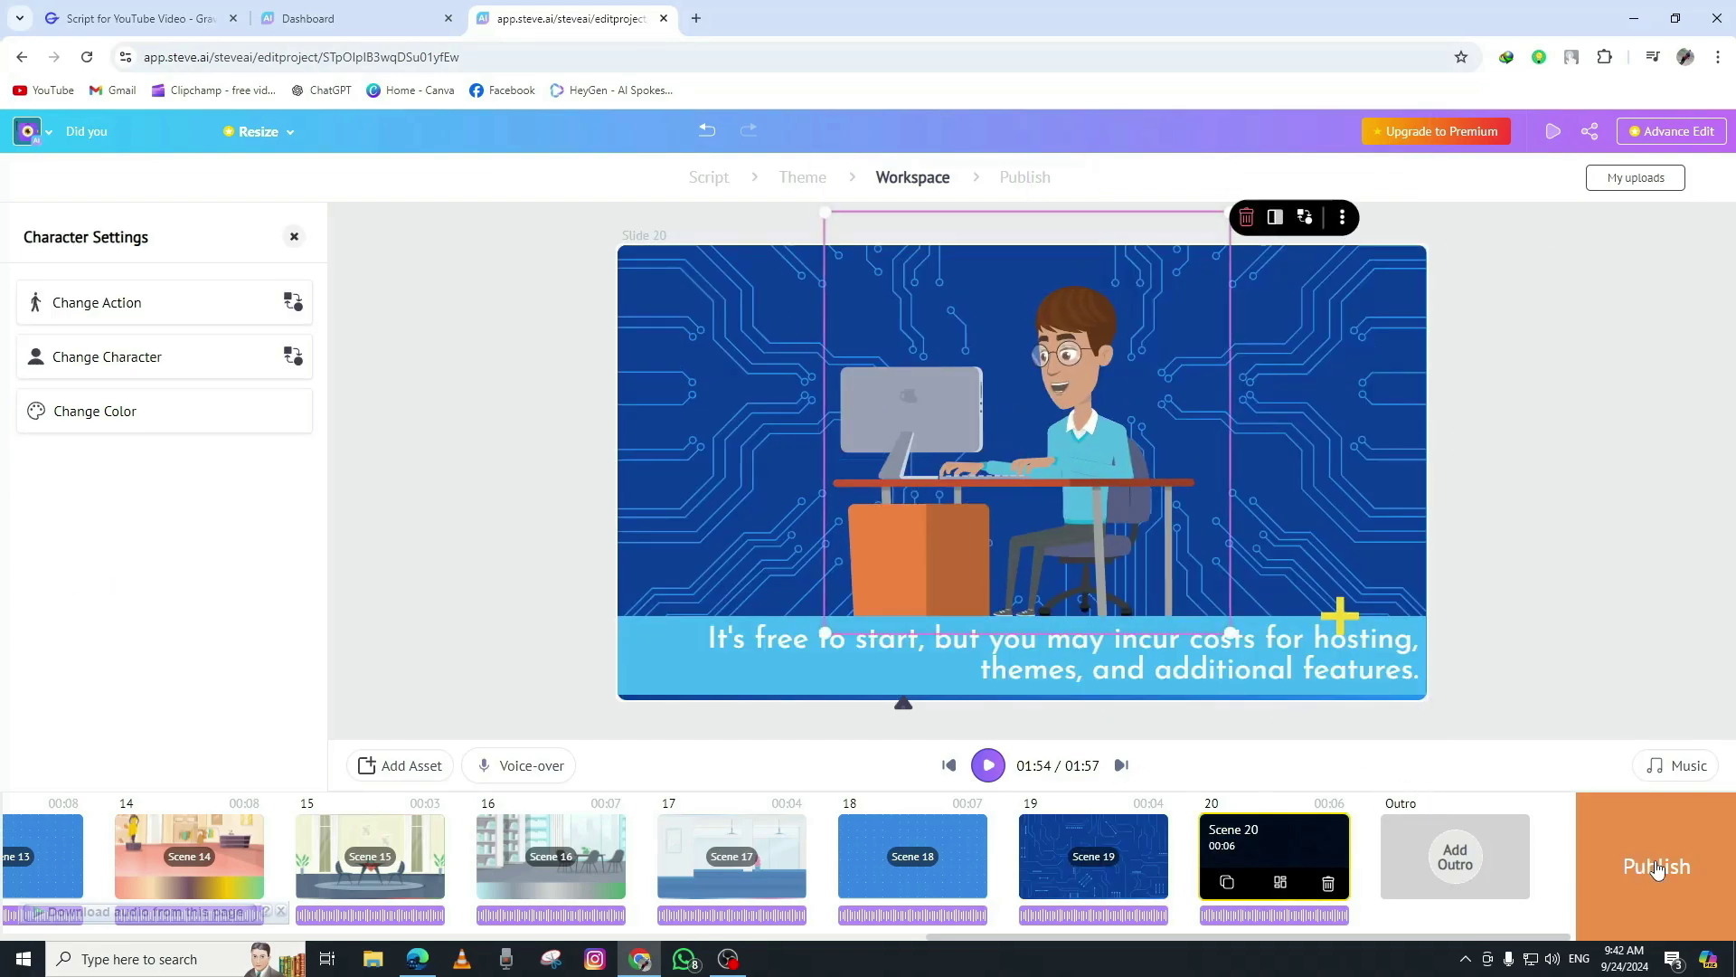
# - Replace the Ambitious background music with Pieces, then view the Steve AI pricing plans
pyautogui.click(1666, 767)
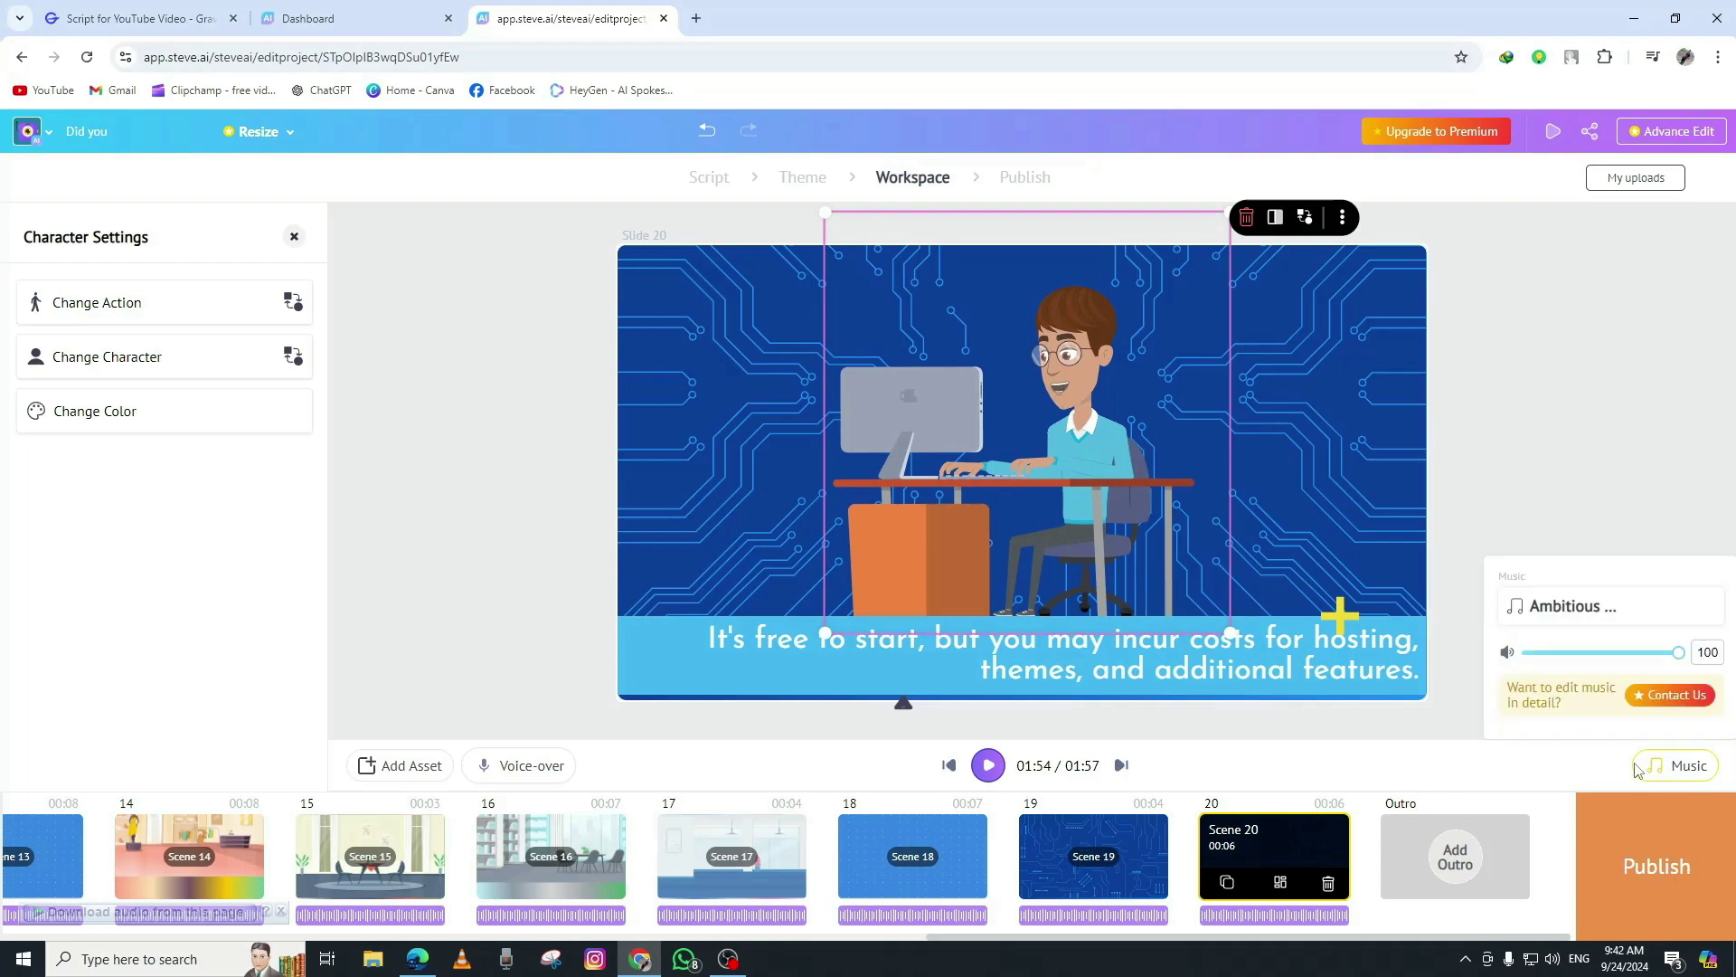
pyautogui.moveTo(1604, 607)
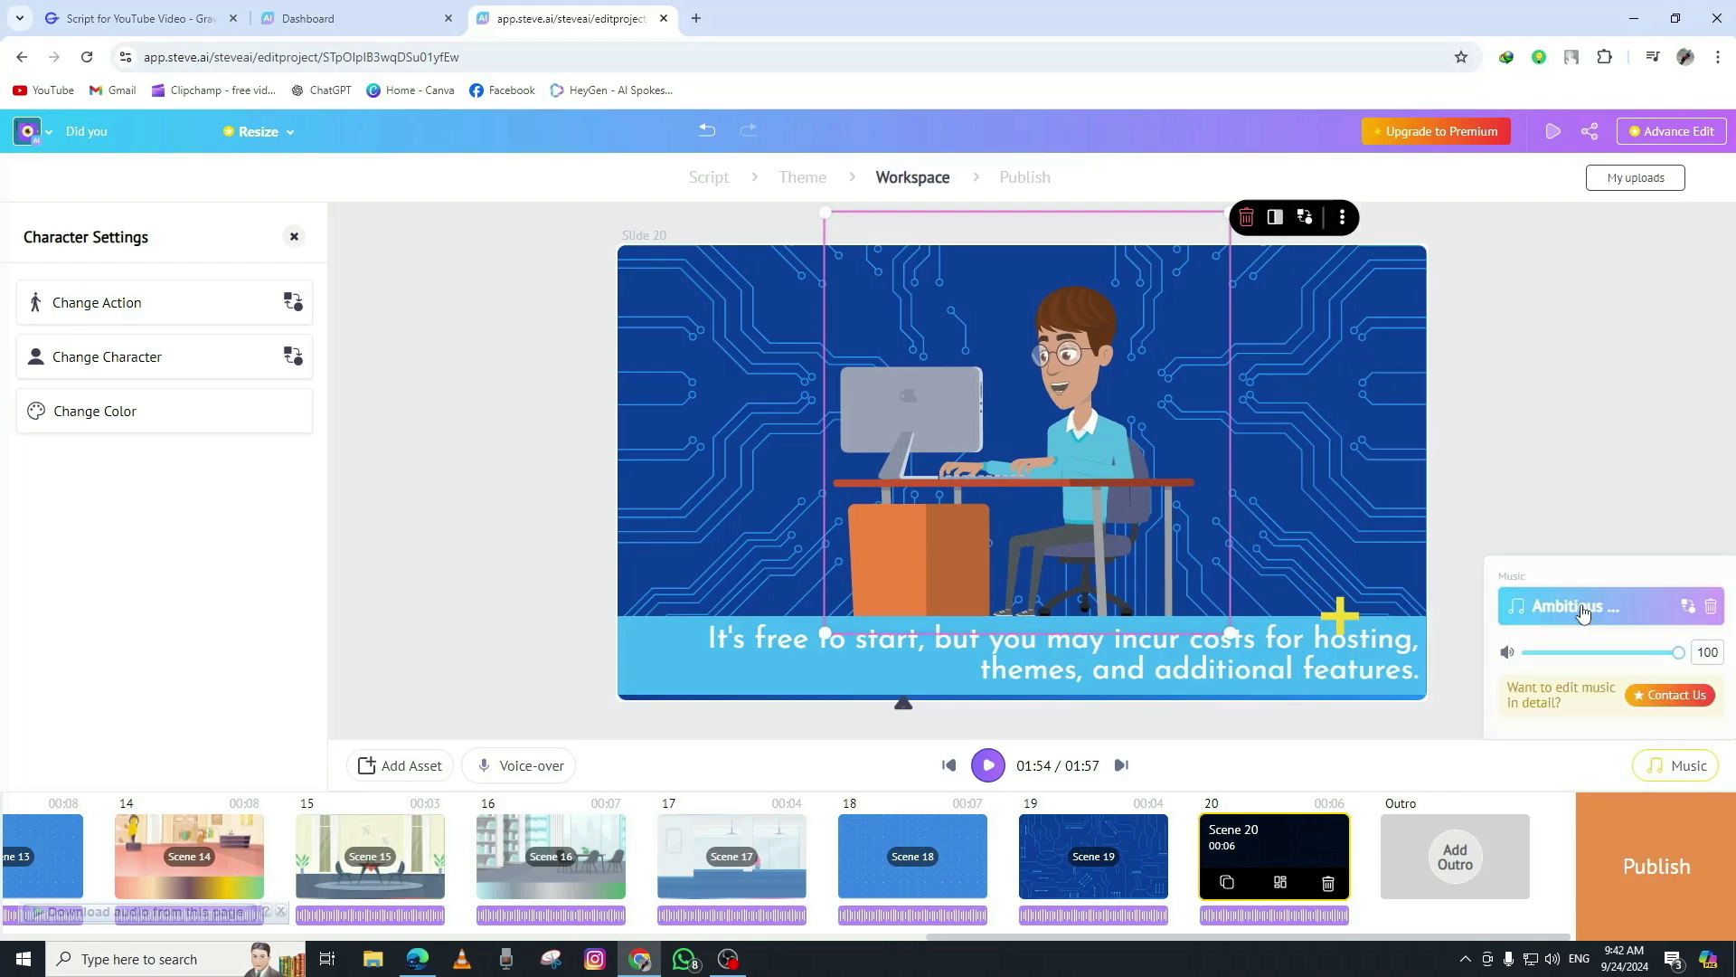
pyautogui.click(1581, 611)
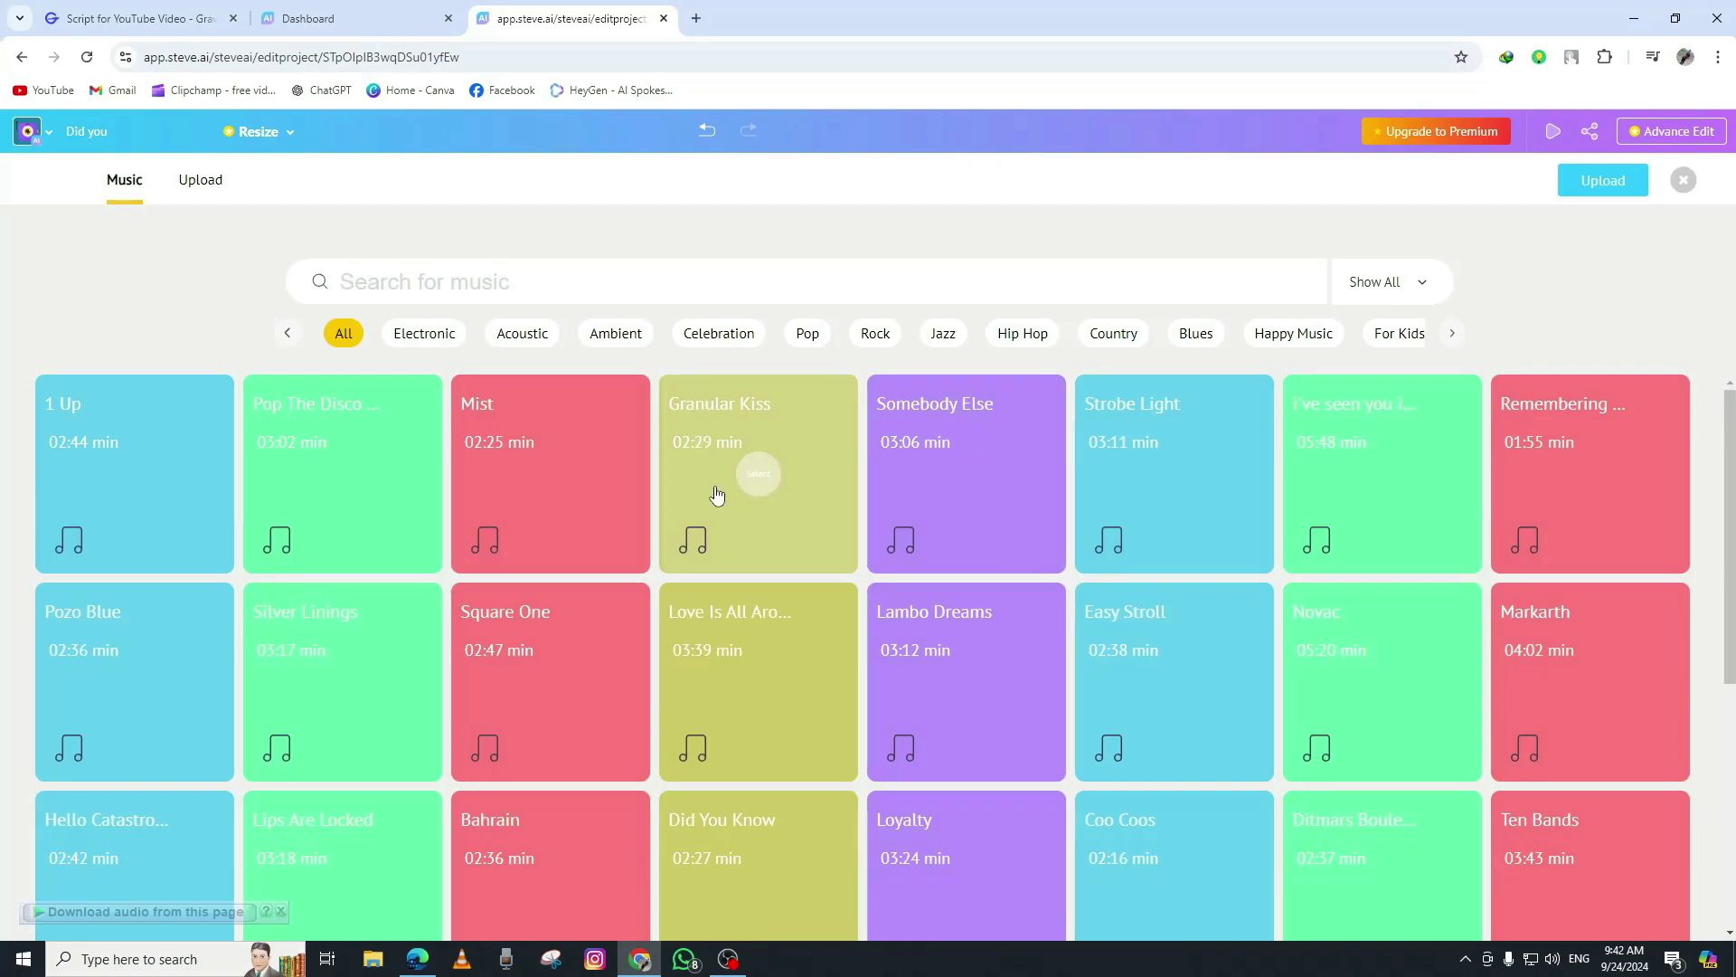
pyautogui.scroll(-3, 1444, 689)
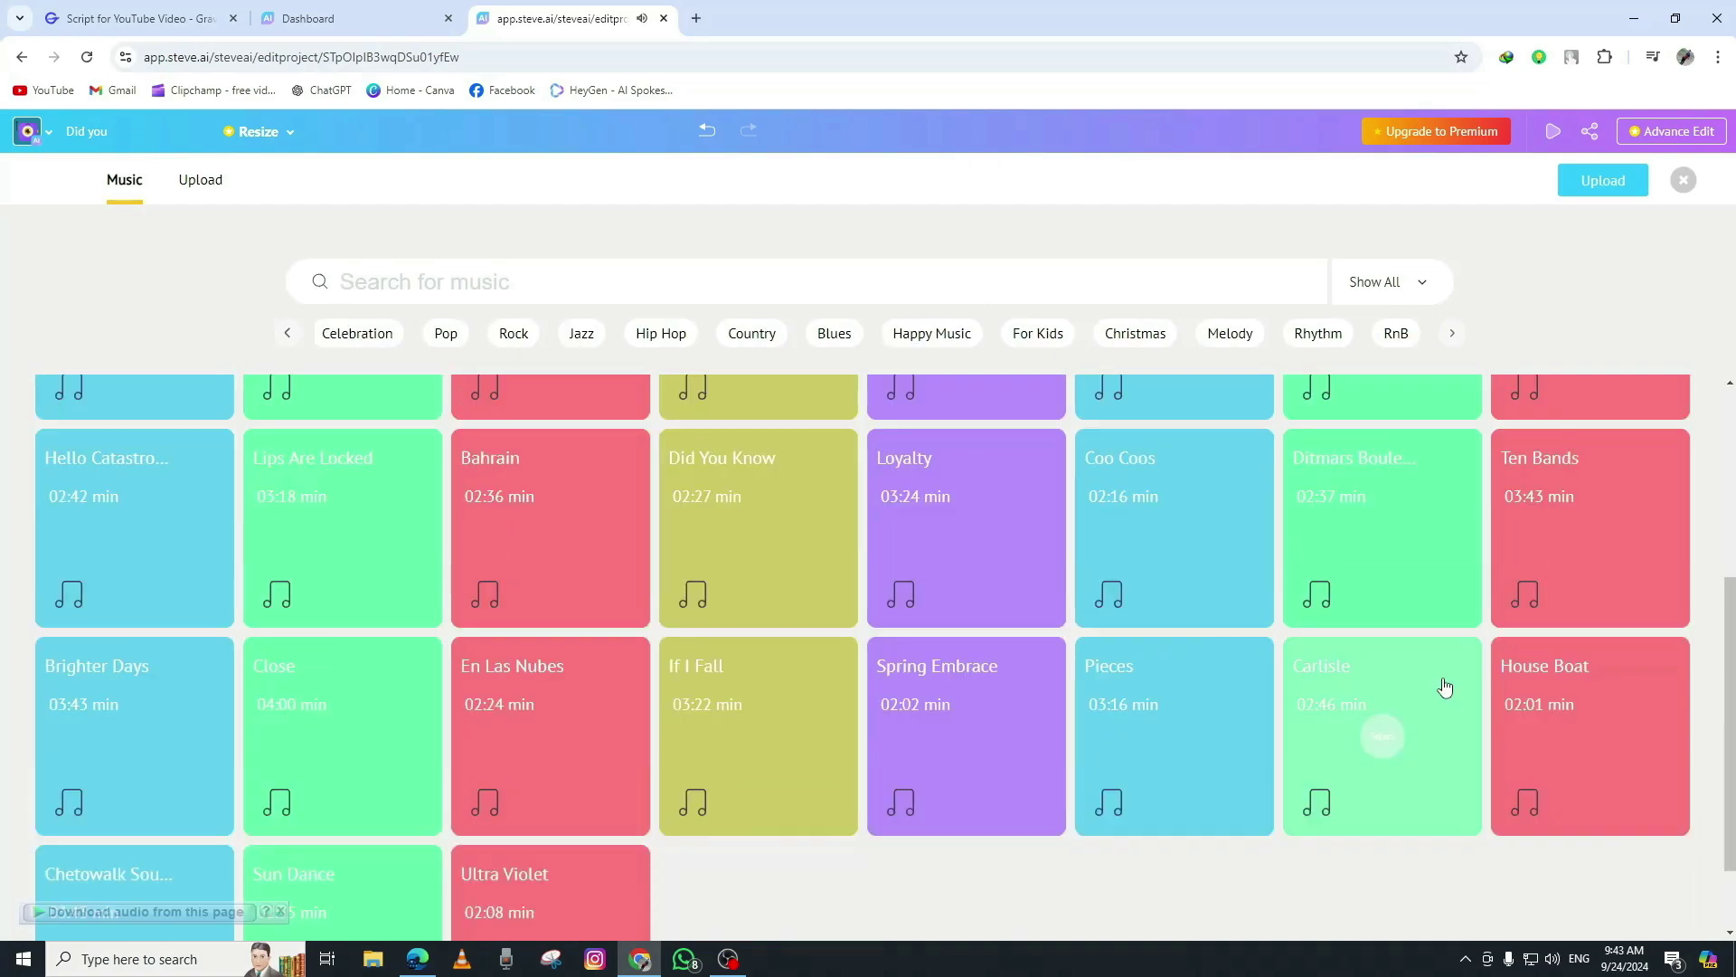
pyautogui.moveTo(1174, 736)
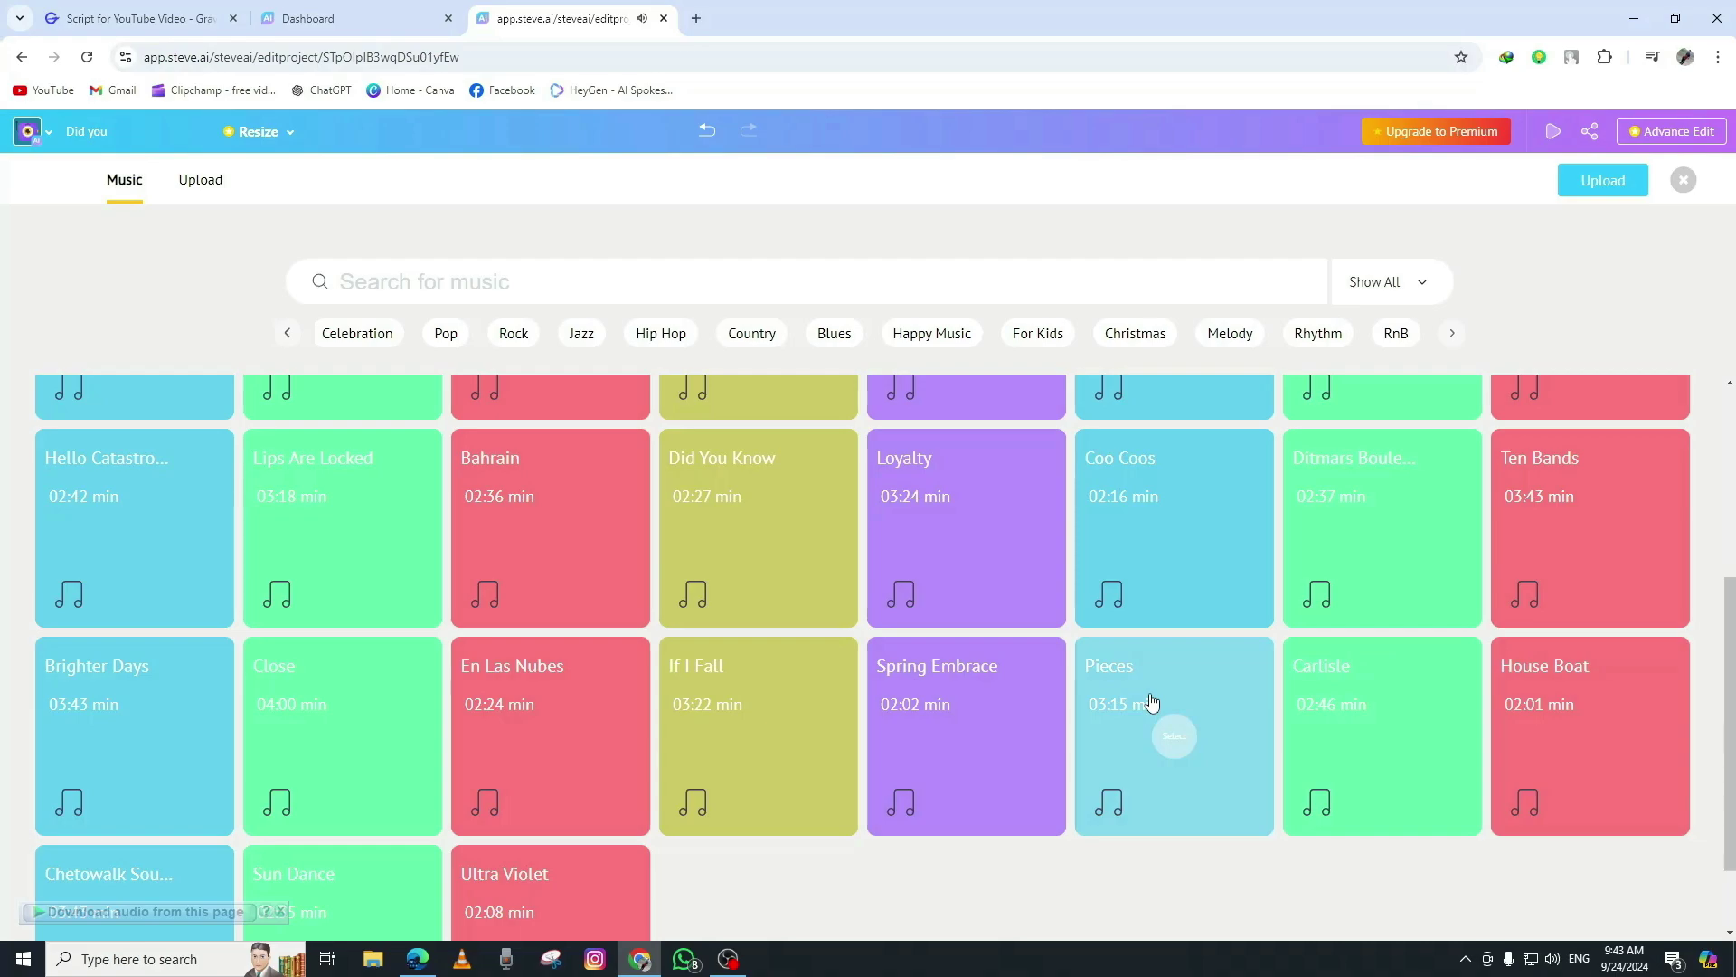
pyautogui.click(1150, 701)
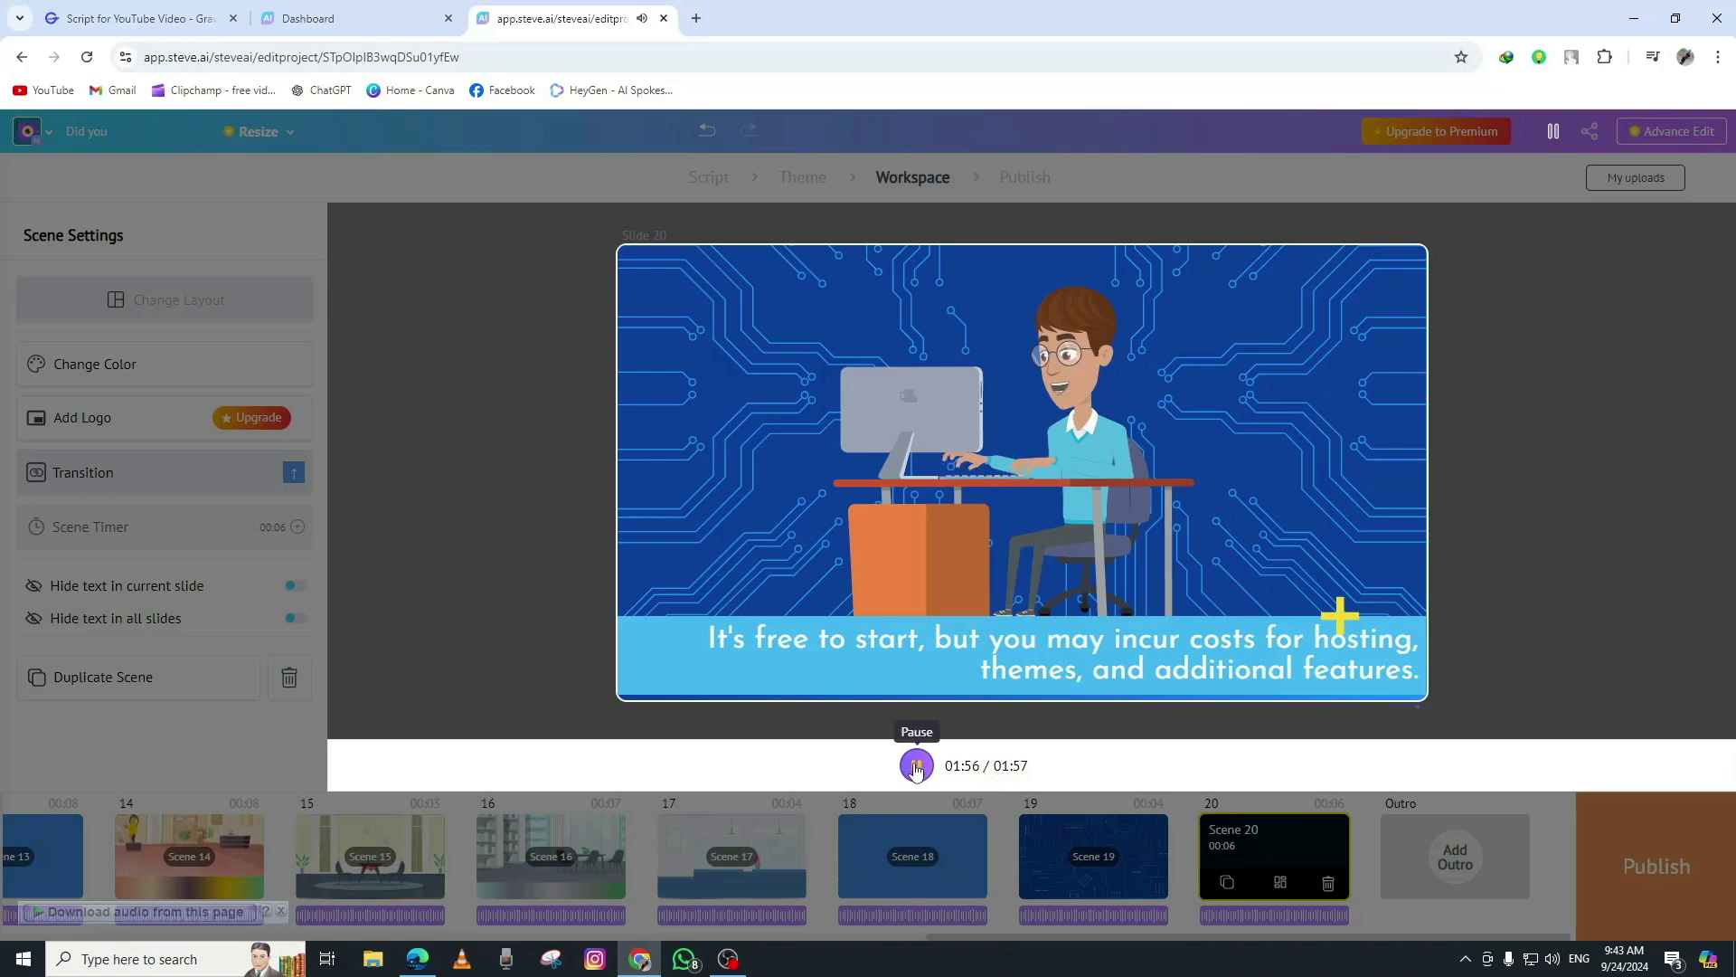
pyautogui.click(916, 766)
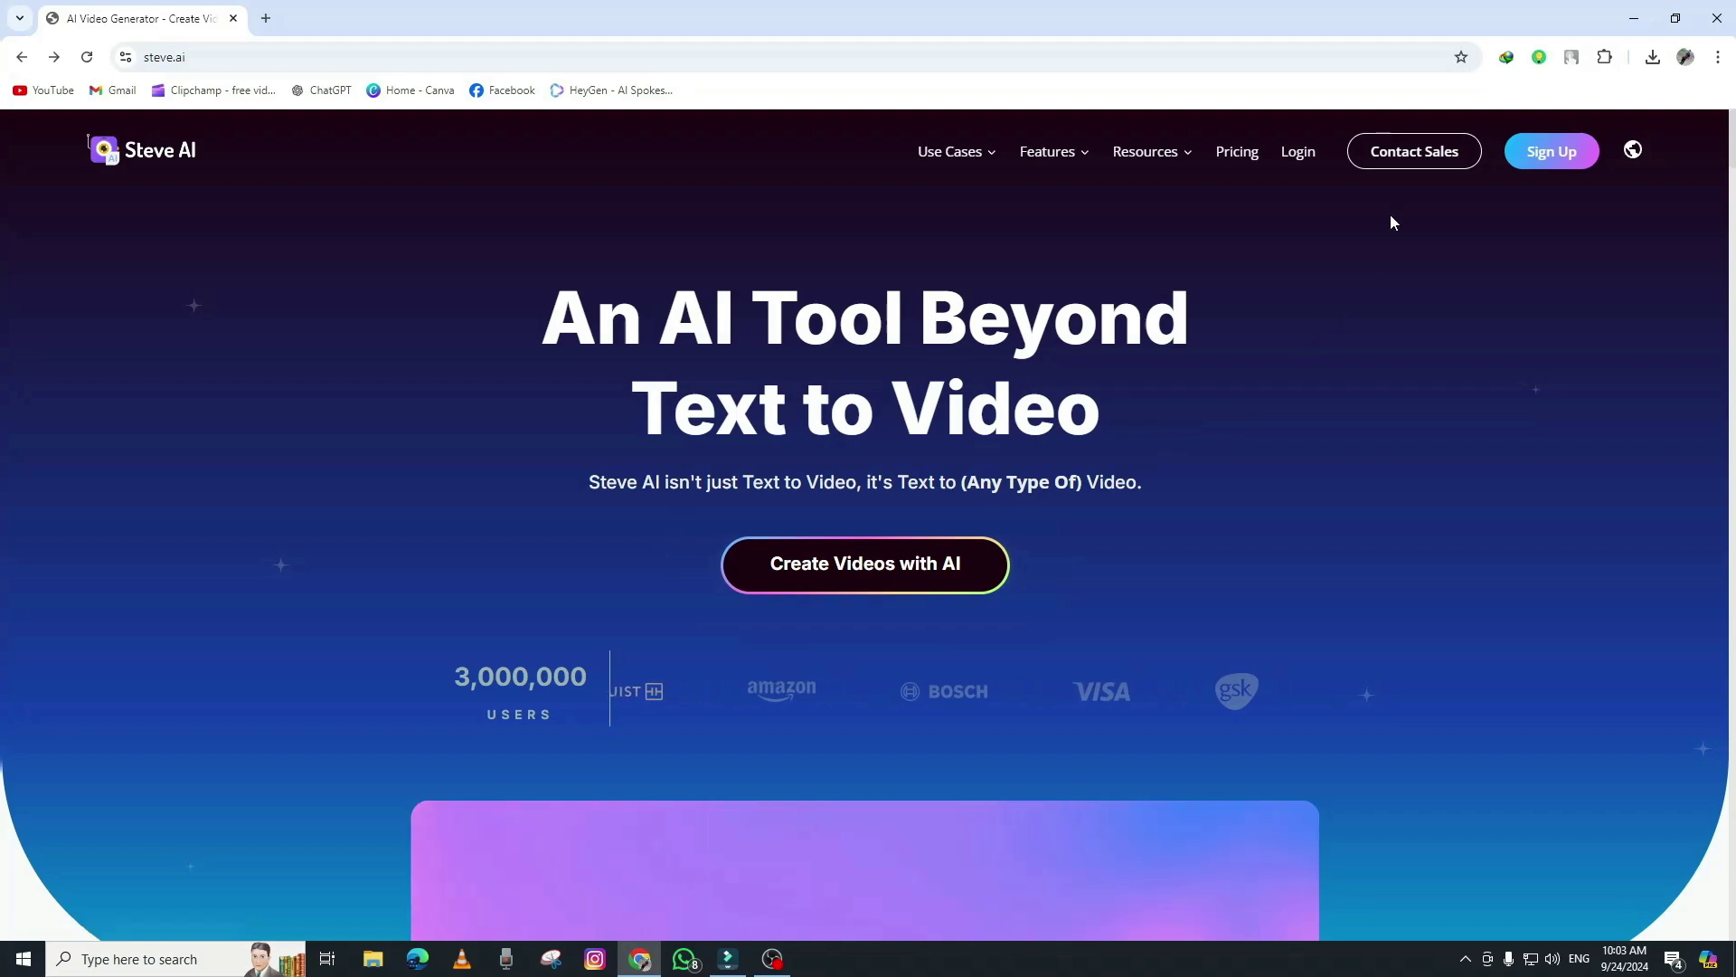
pyautogui.click(1237, 153)
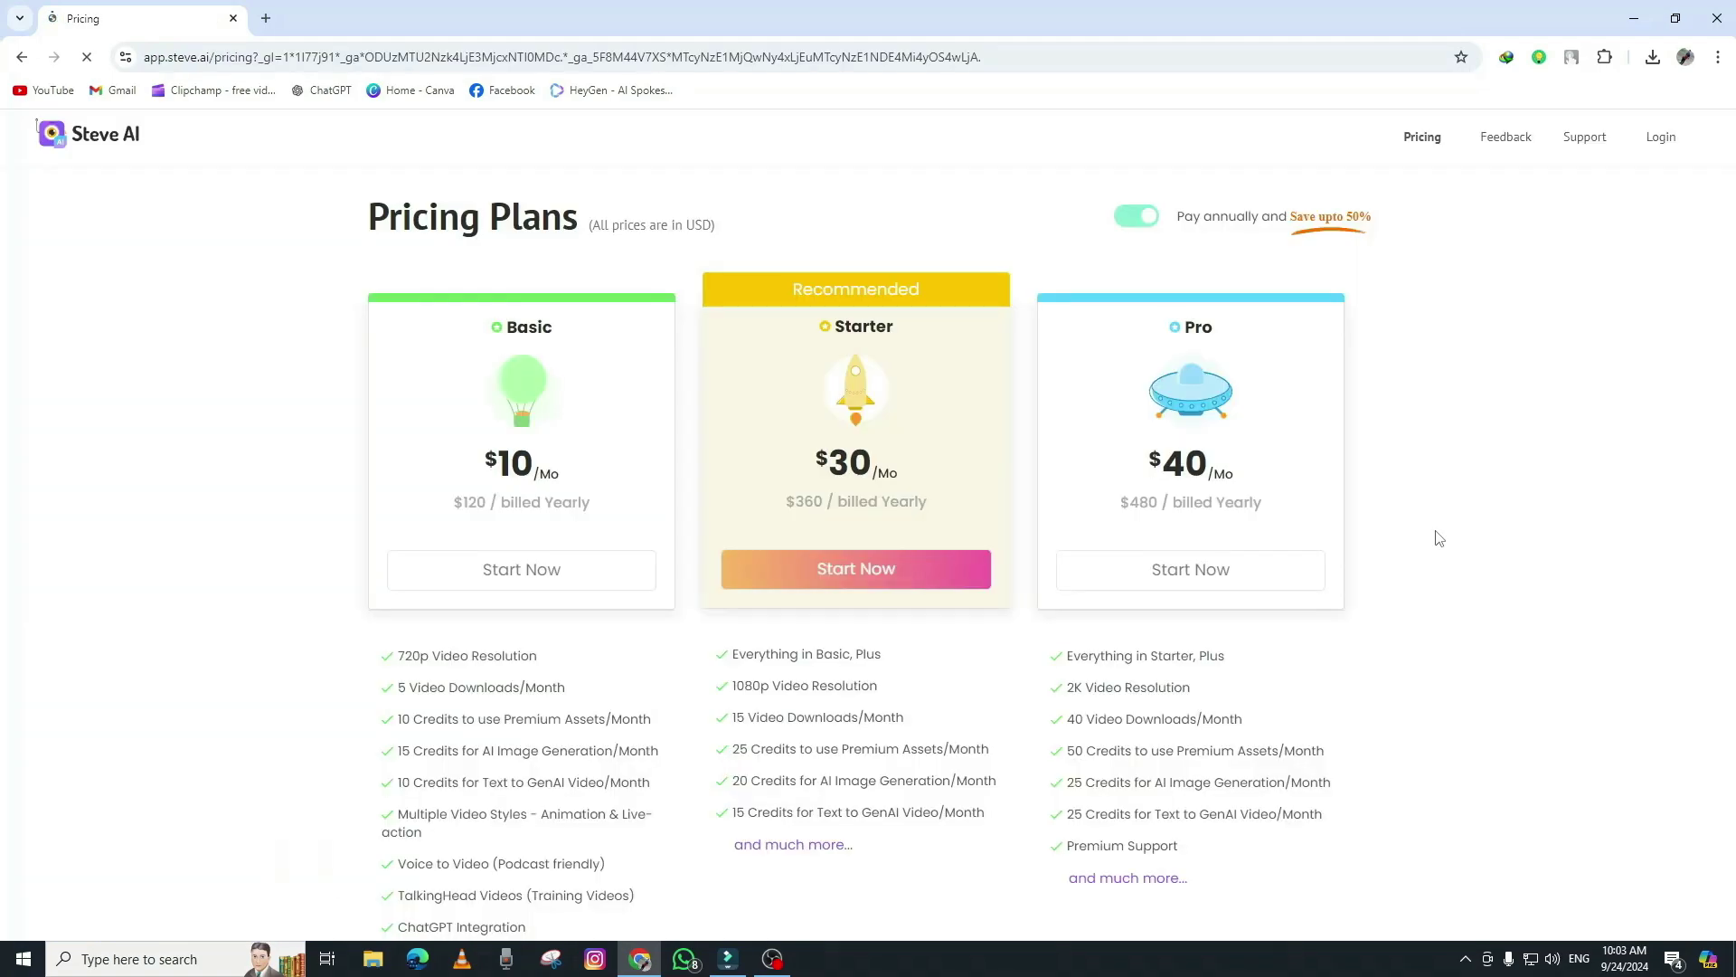
pyautogui.scroll(-1, 1438, 539)
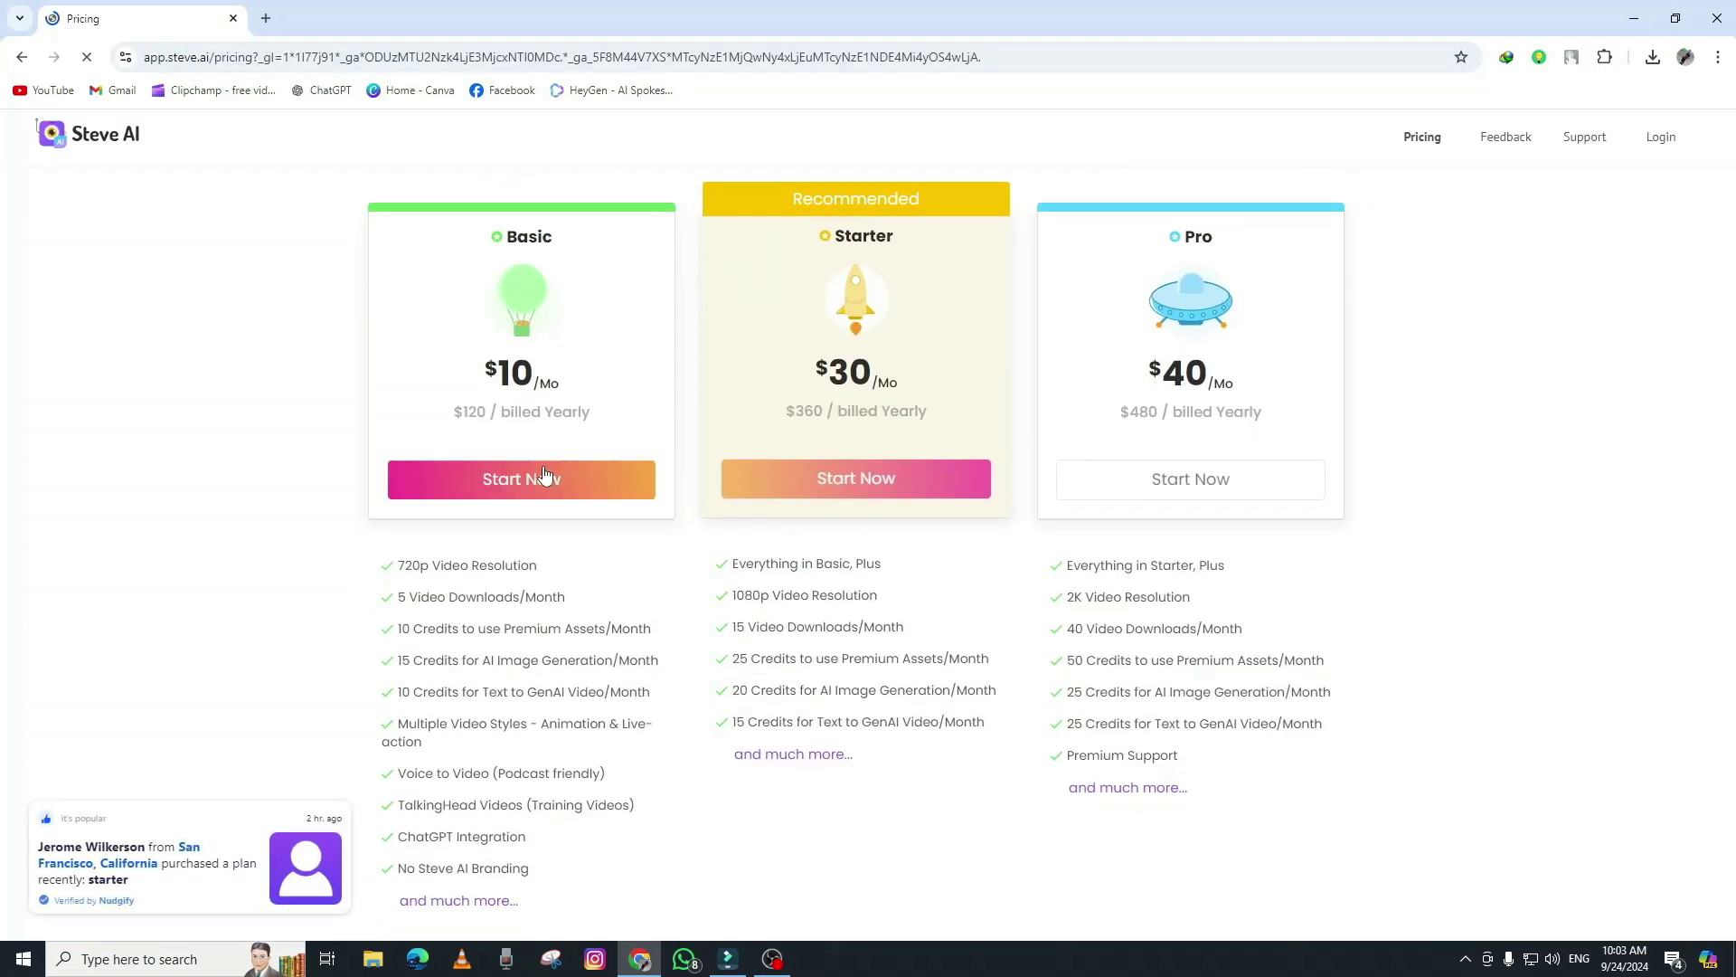